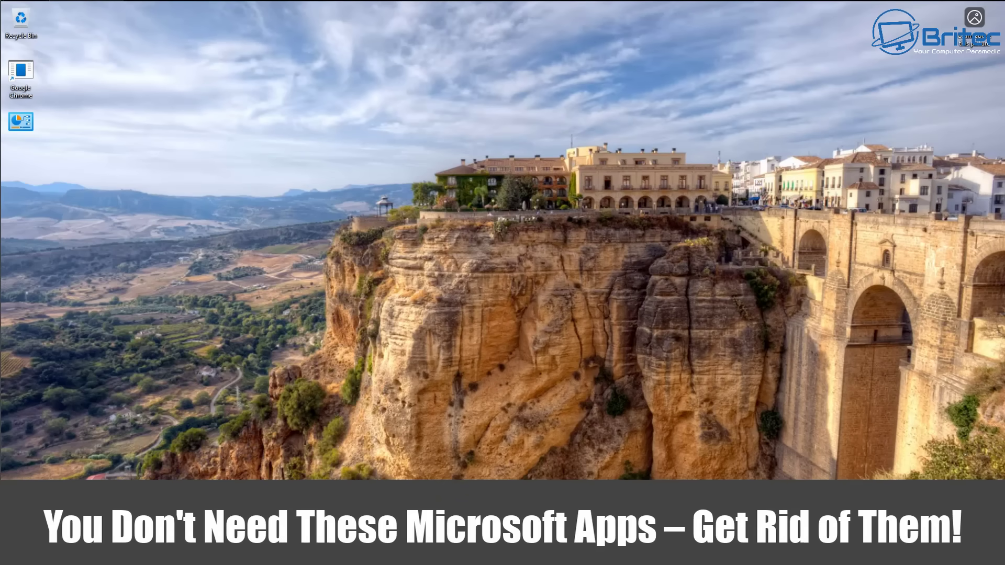
Step: Scroll through the Start menu's full list of installed apps, then close it
key(super)
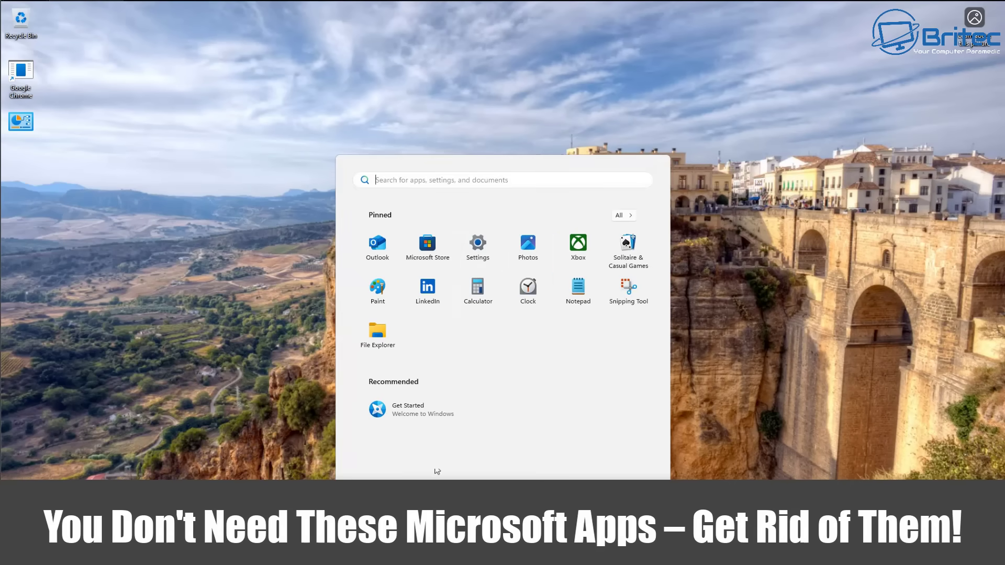
click(622, 216)
scroll(469, 332, down, 5)
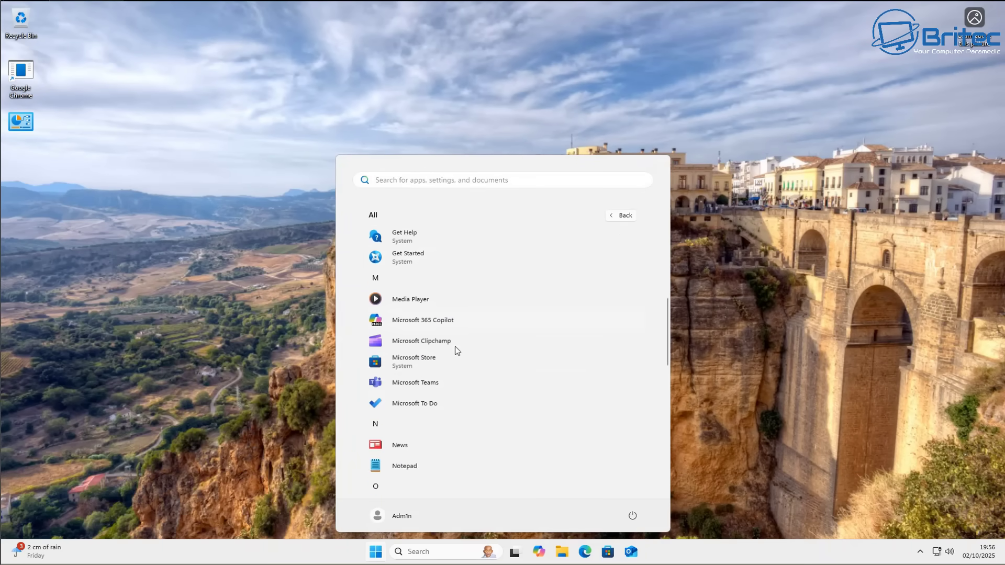
scroll(455, 351, down, 1)
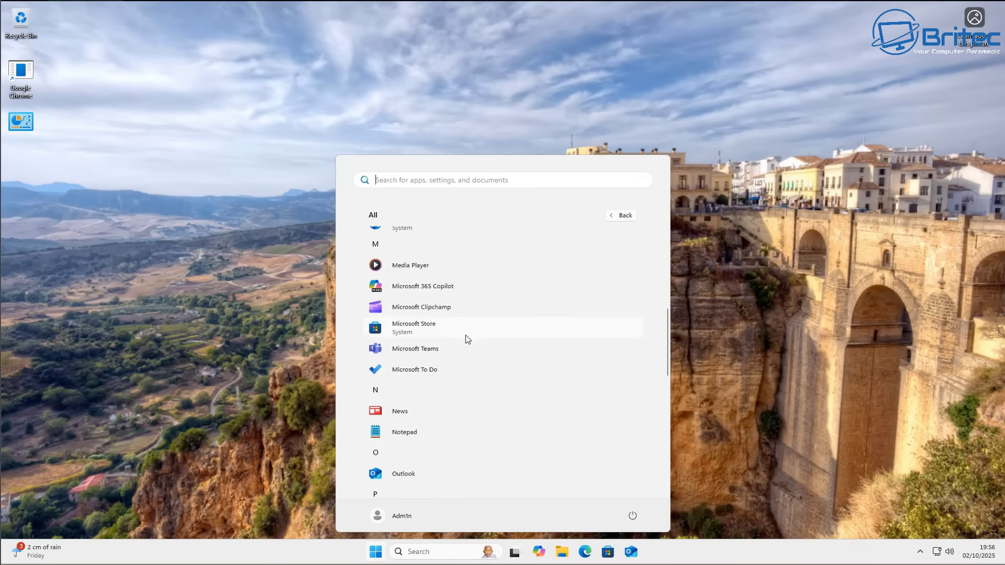
scroll(465, 344, down, 1)
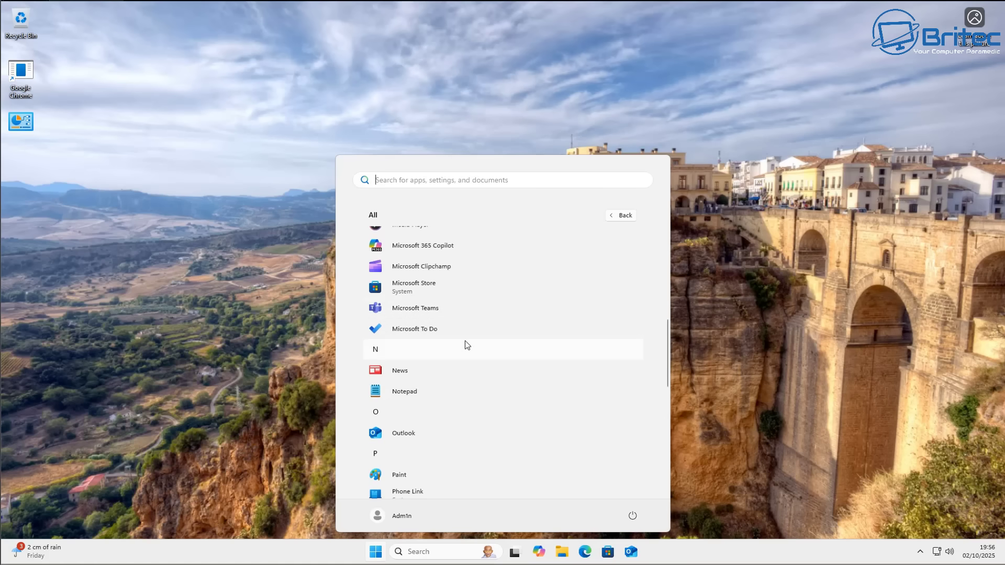
scroll(466, 344, down, 5)
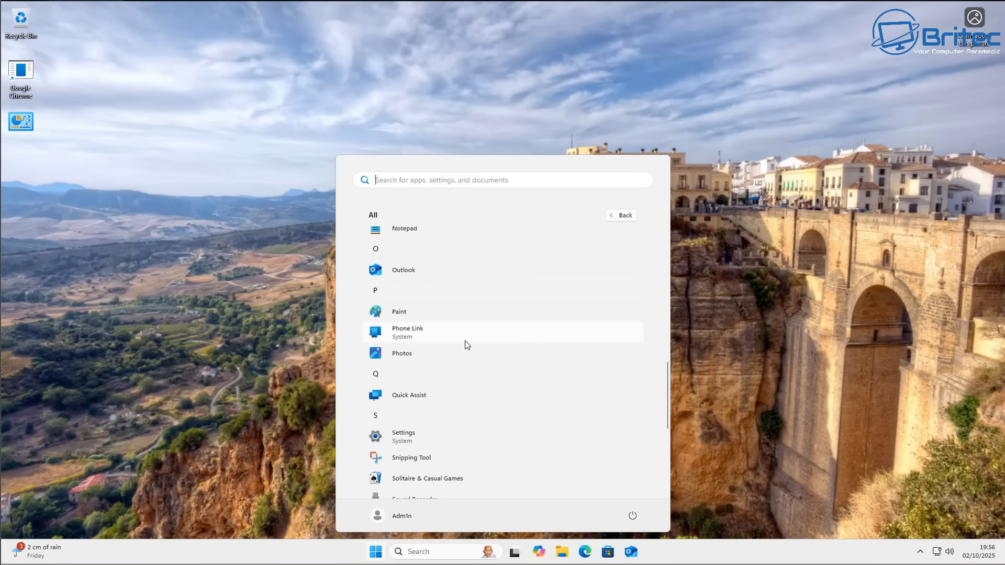
scroll(466, 344, down, 3)
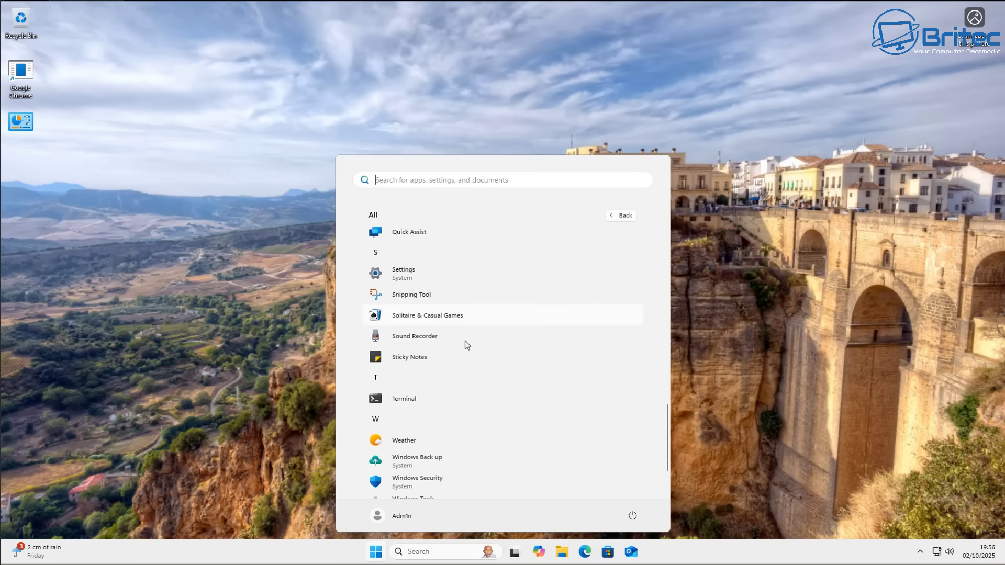
scroll(477, 335, down, 2)
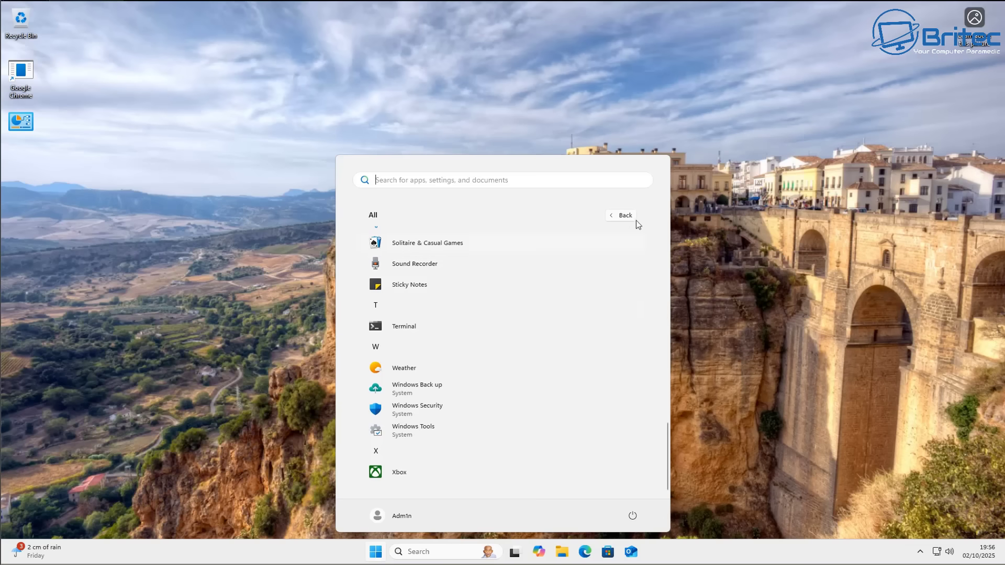
click(731, 213)
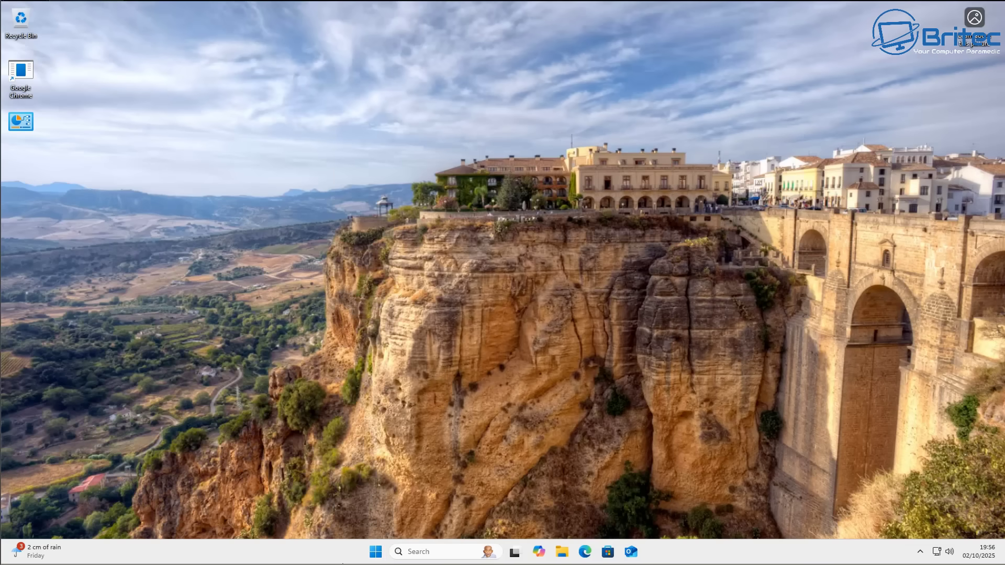
Step: Launch Command Prompt as administrator from a Start search for cmd and move its window right
click(376, 552)
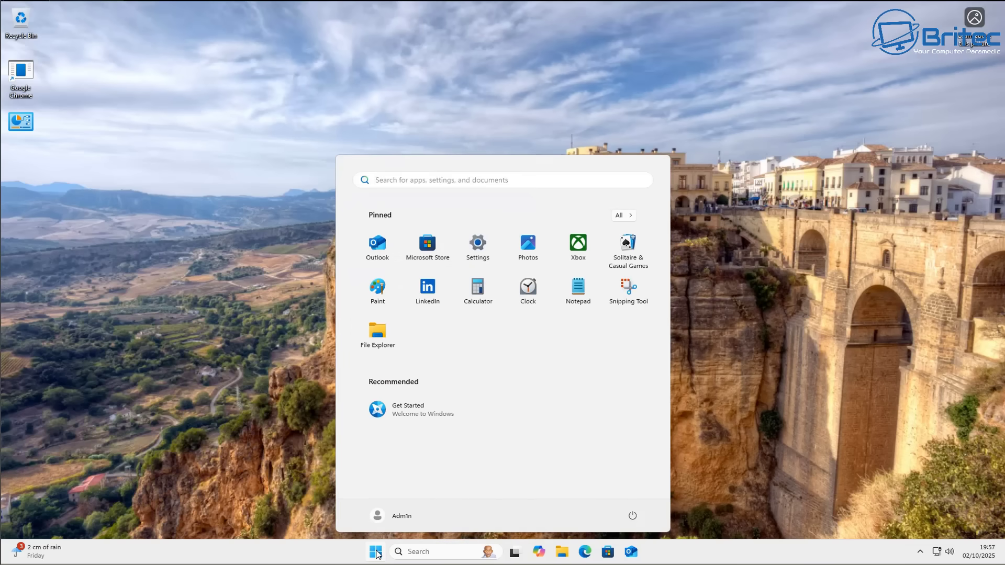
text(cmd)
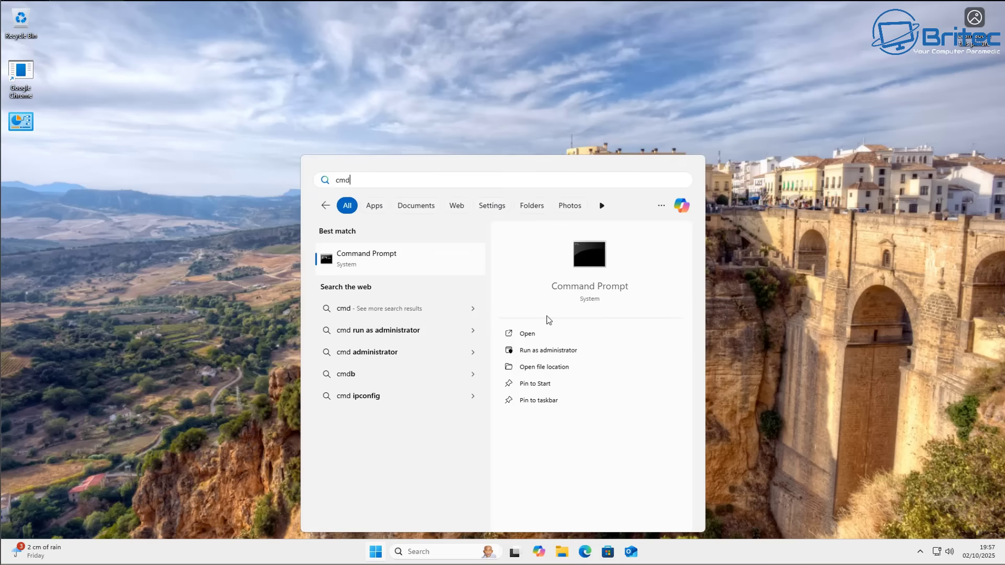
click(536, 356)
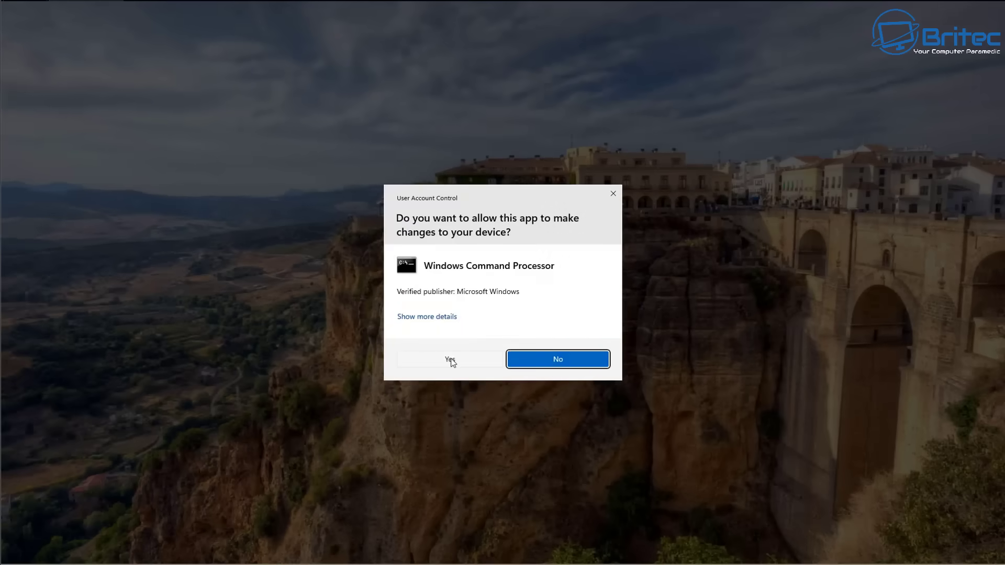
click(452, 361)
drag(275, 106, 322, 111)
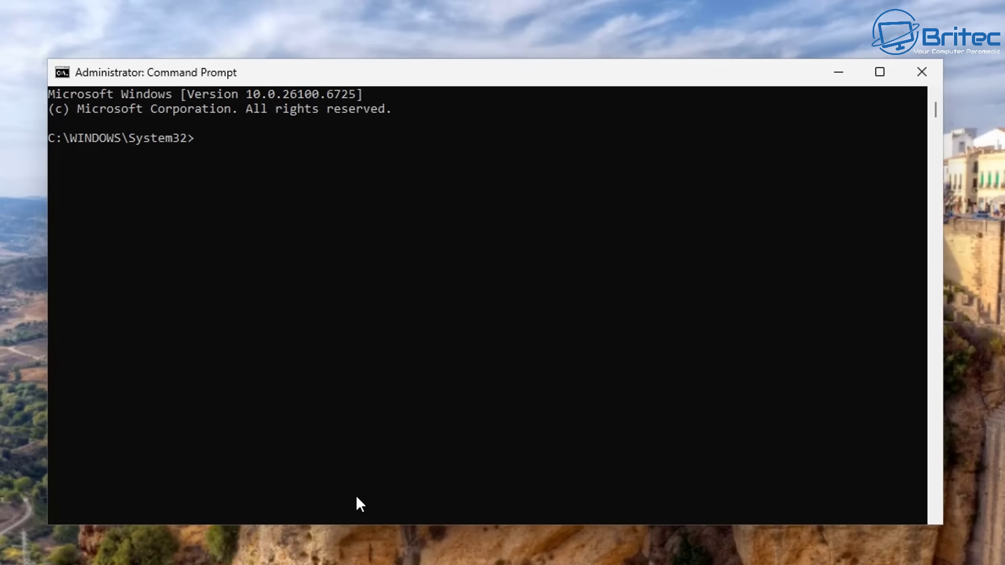
Step: Run winget list, accept the msstore source agreement with 'yes', and scroll through the installed apps
text(winget list)
key(Return)
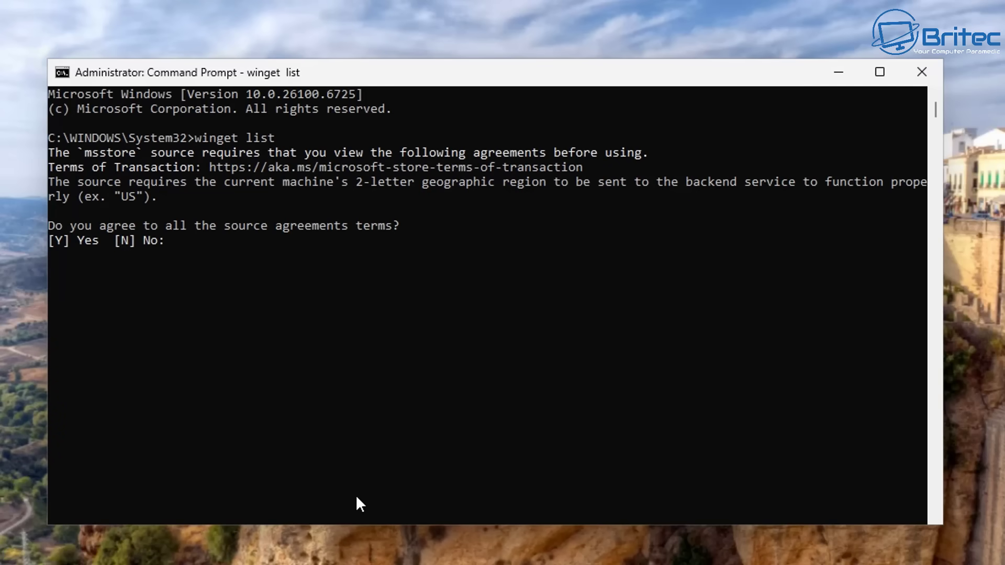
text(yes)
key(Return)
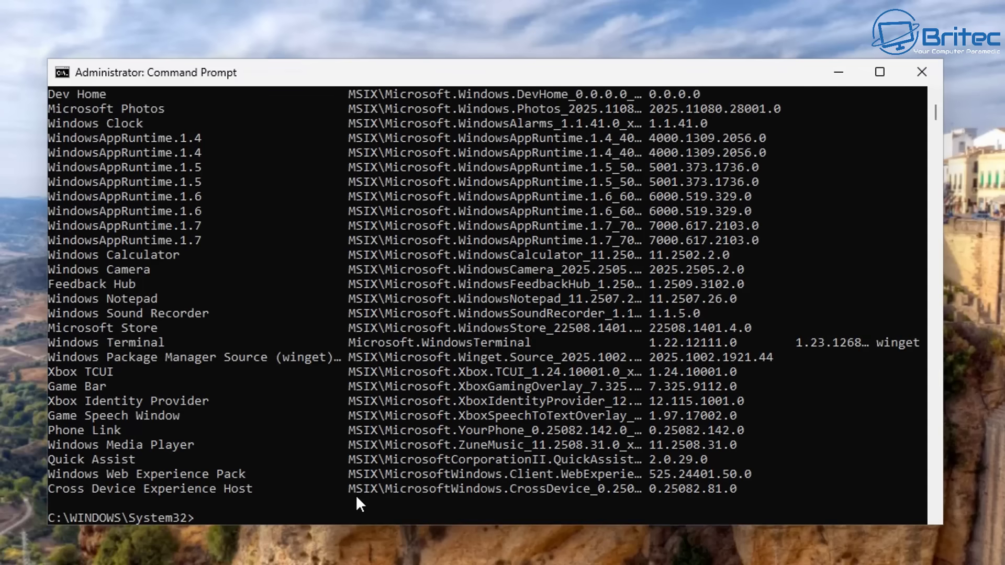
scroll(390, 303, up, 2)
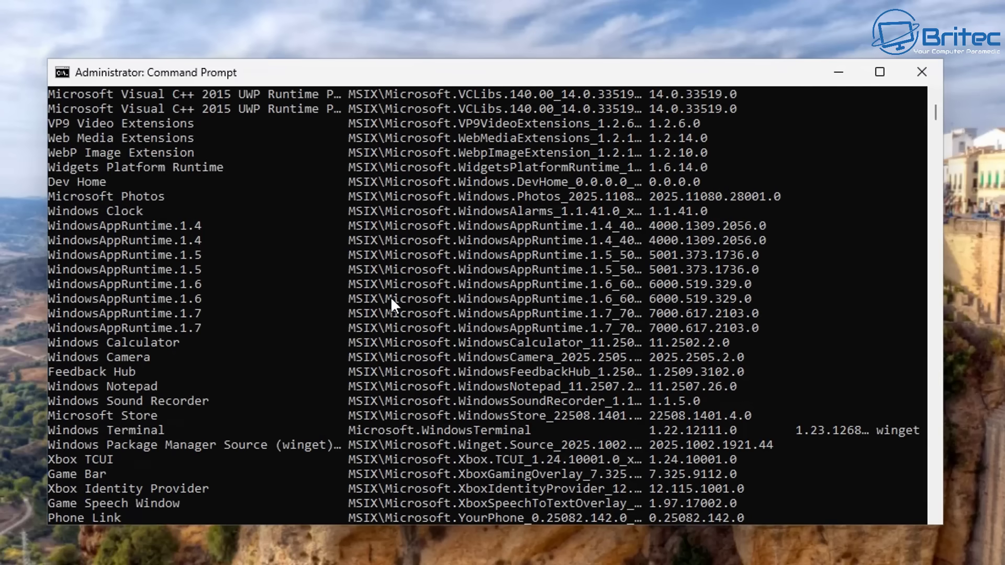
scroll(390, 297, up, 10)
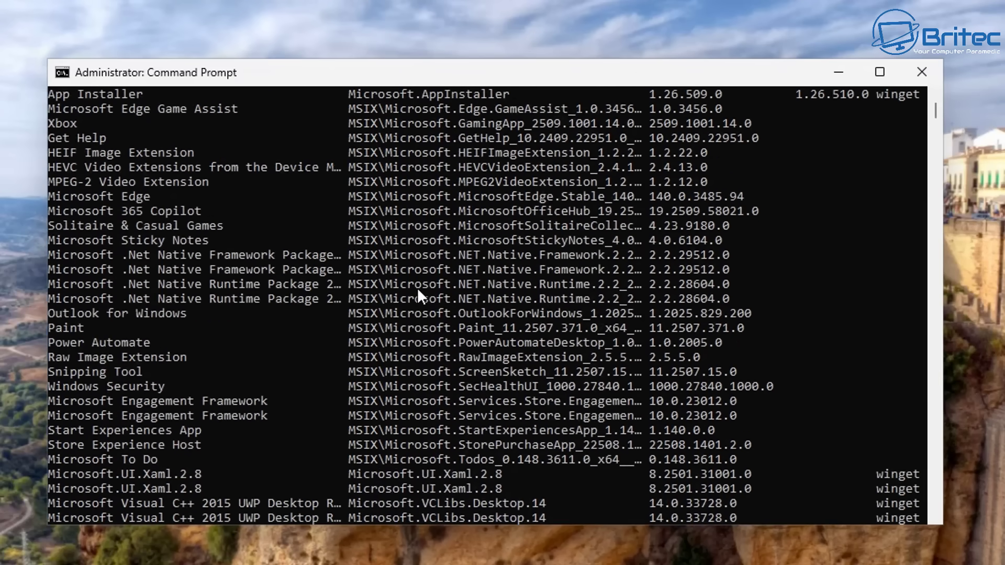
scroll(418, 287, up, 9)
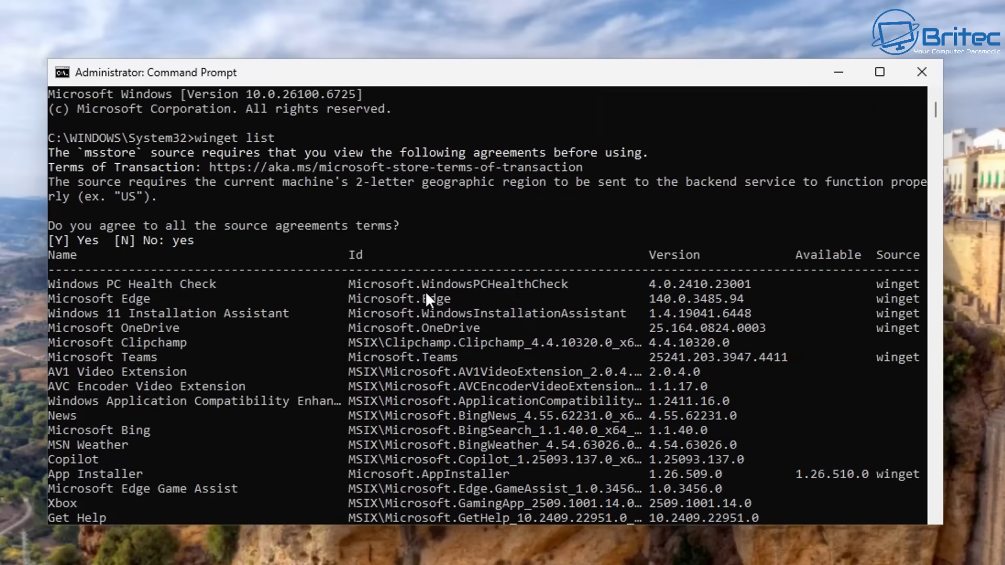
scroll(426, 294, down, 2)
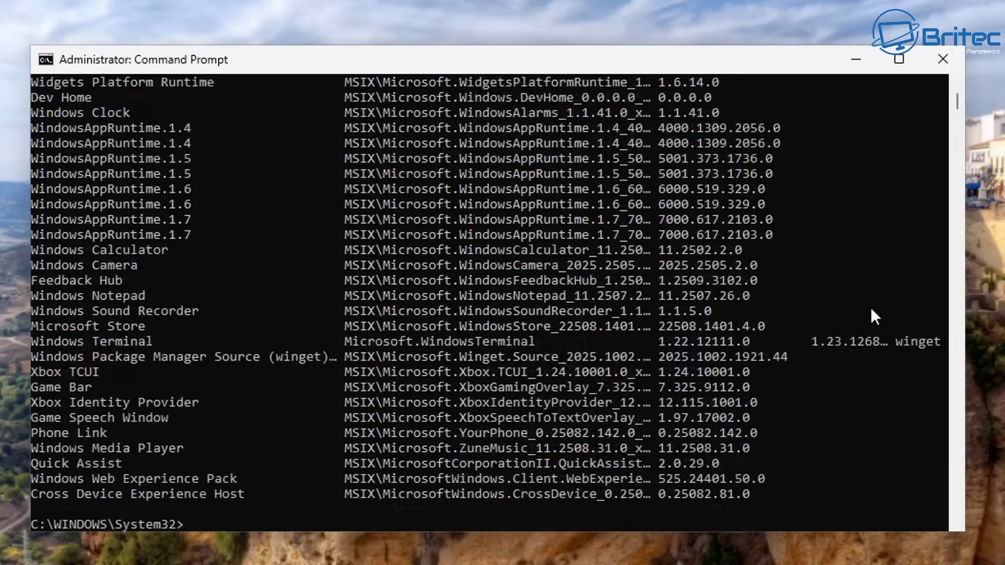
scroll(863, 314, down, 5)
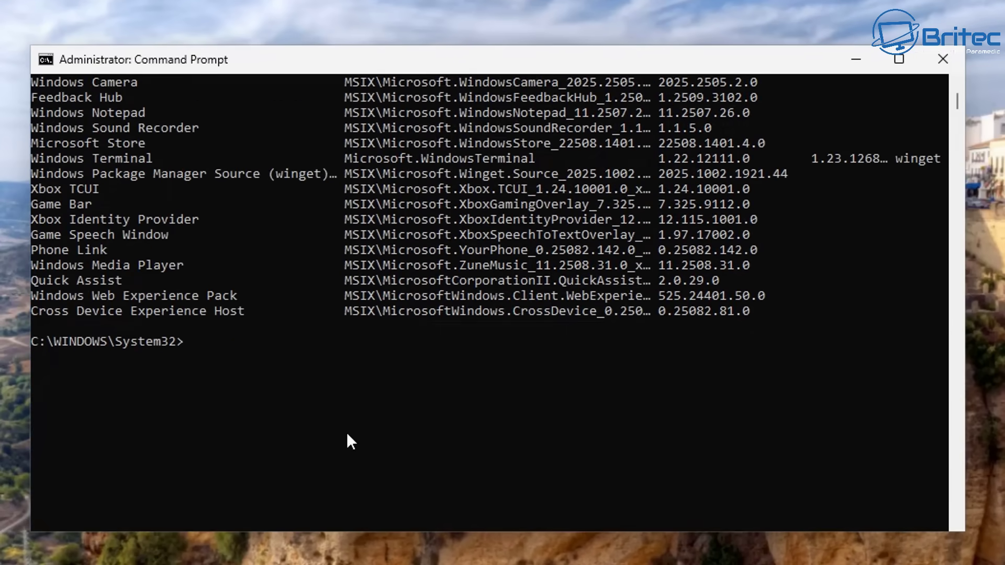
Step: Enter 'winget uninstall --id Microsoft.Teams' at the prompt without running it
click(294, 416)
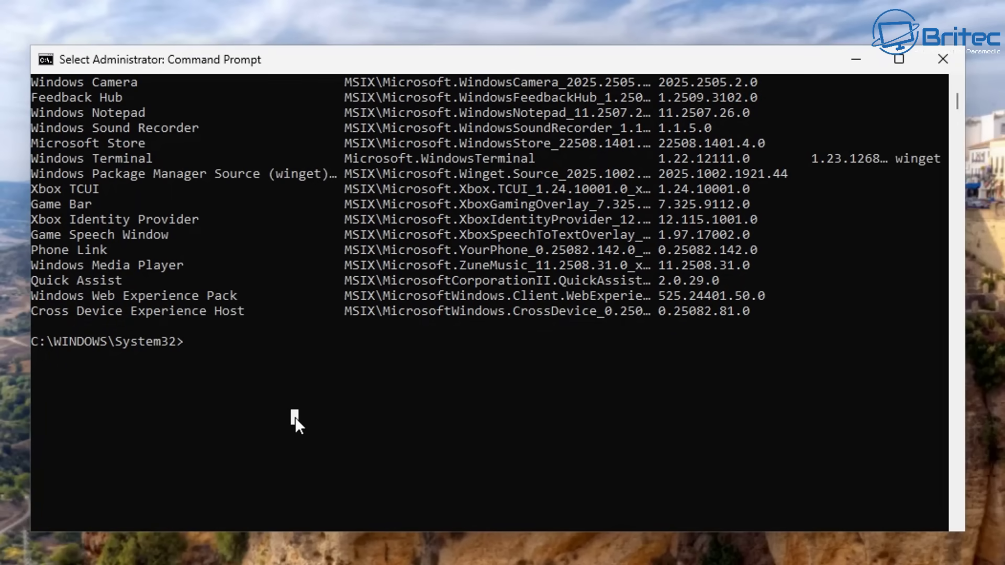
text(win)
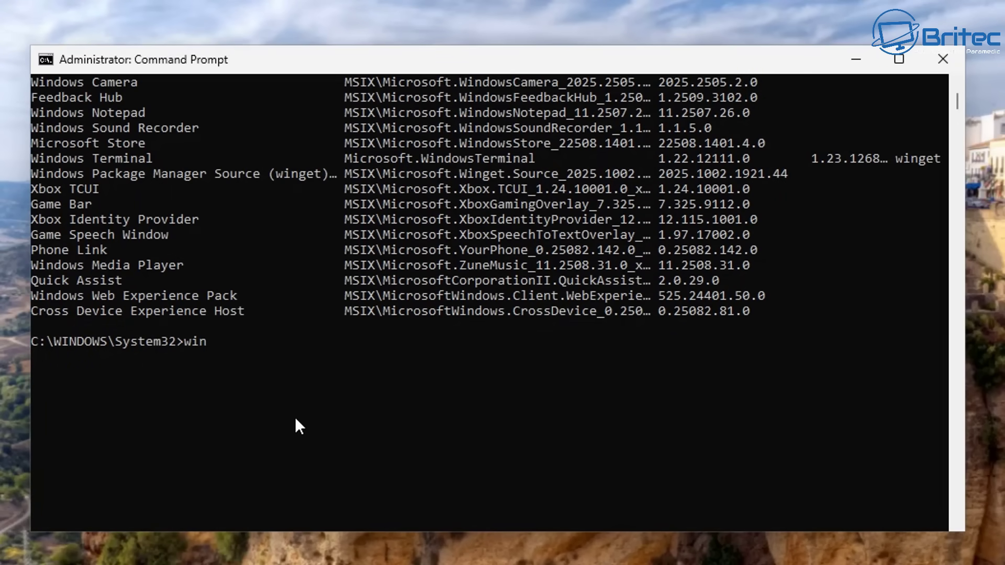
text(get uninstal)
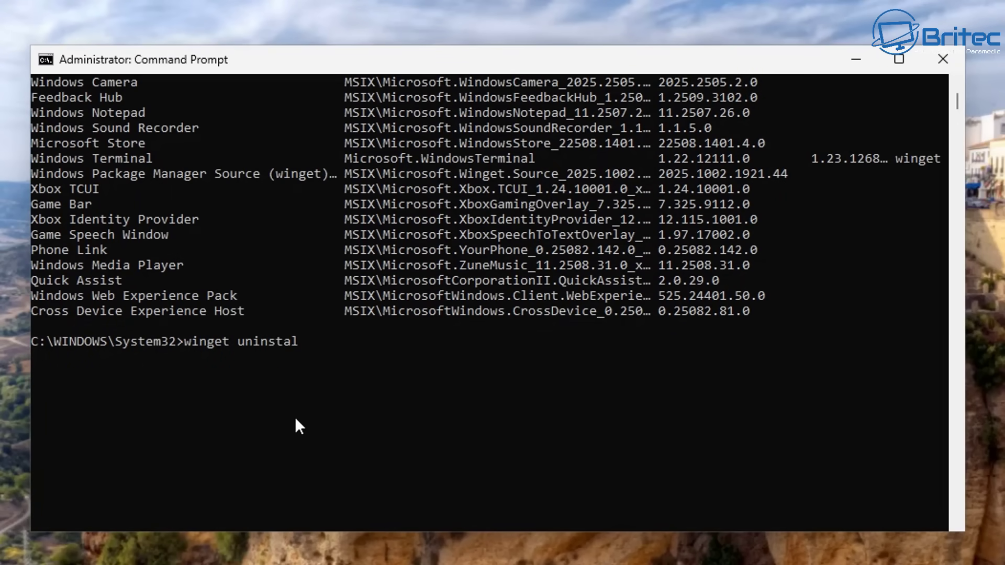
text(l --id)
text(Microsoft.Teams)
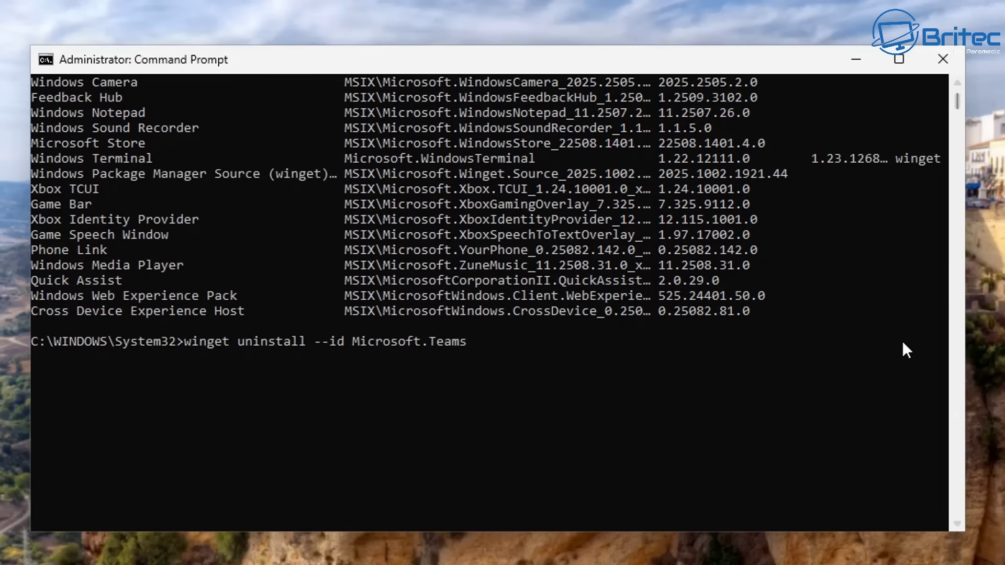
scroll(887, 350, up, 18)
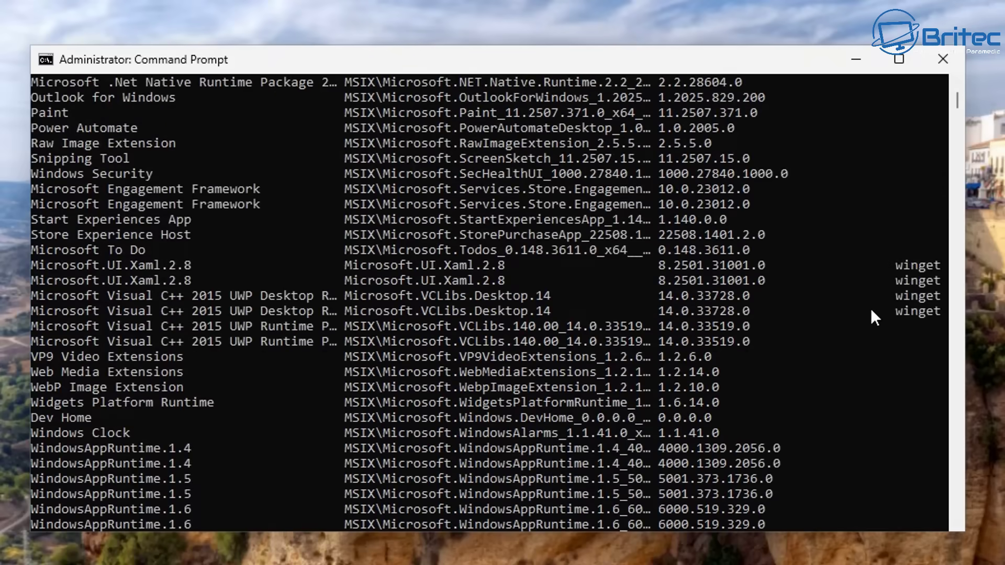
scroll(840, 323, up, 5)
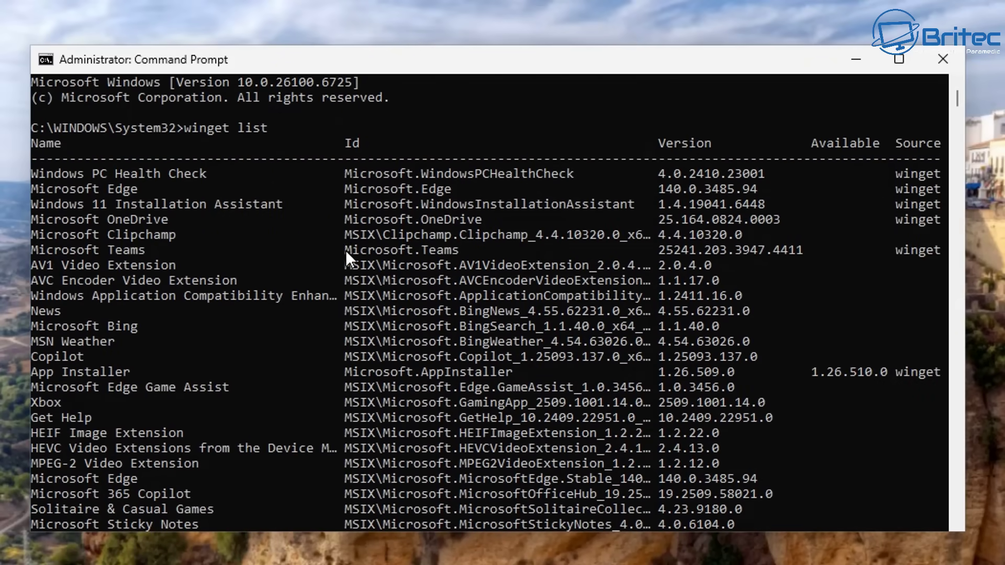
drag(345, 250, 416, 246)
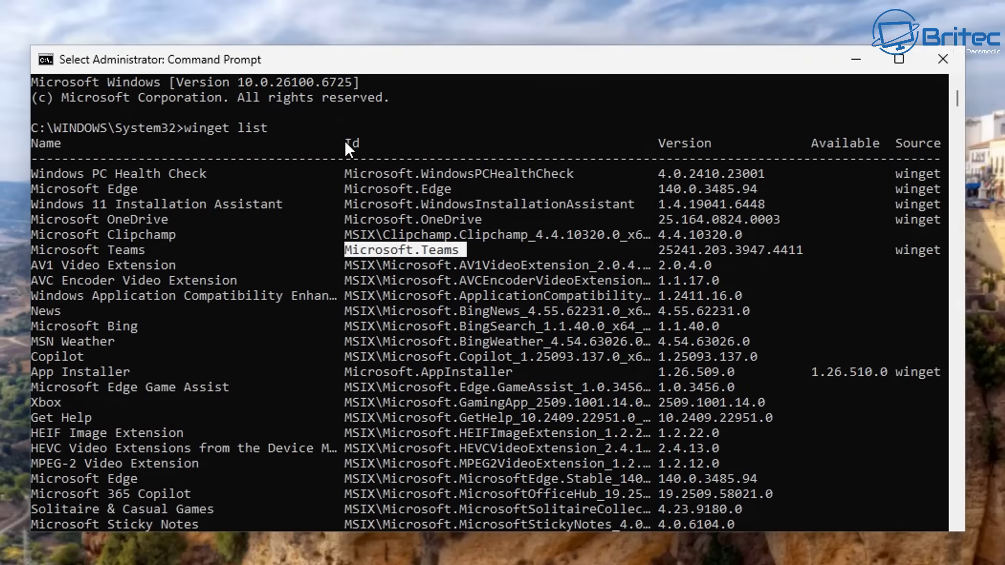
drag(345, 142, 374, 143)
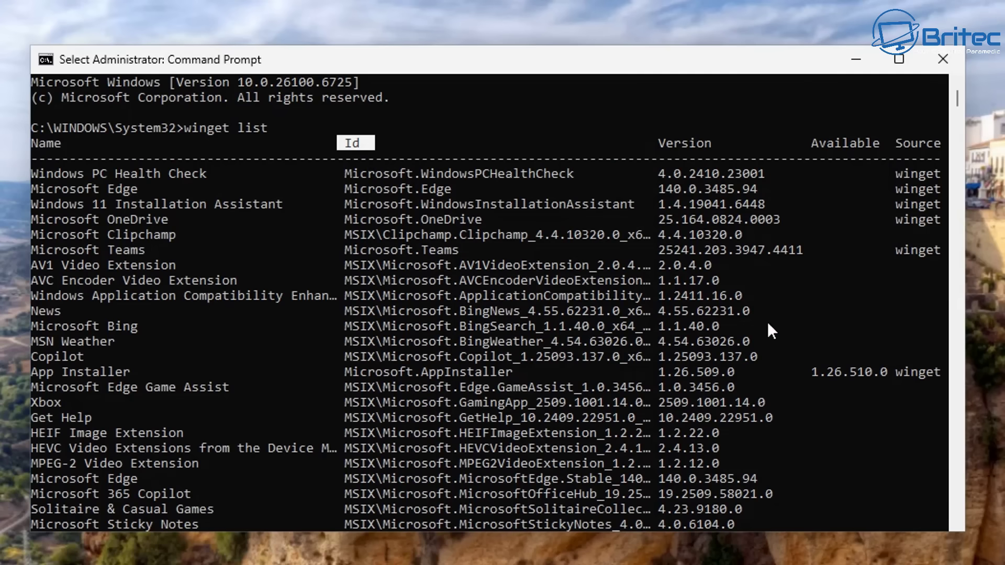
scroll(856, 256, down, 6)
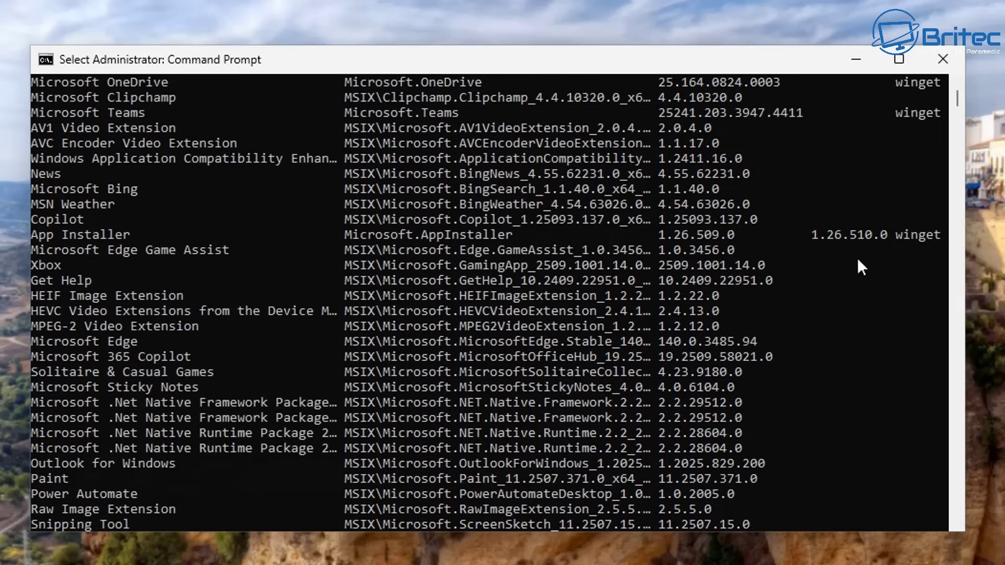
scroll(840, 306, down, 6)
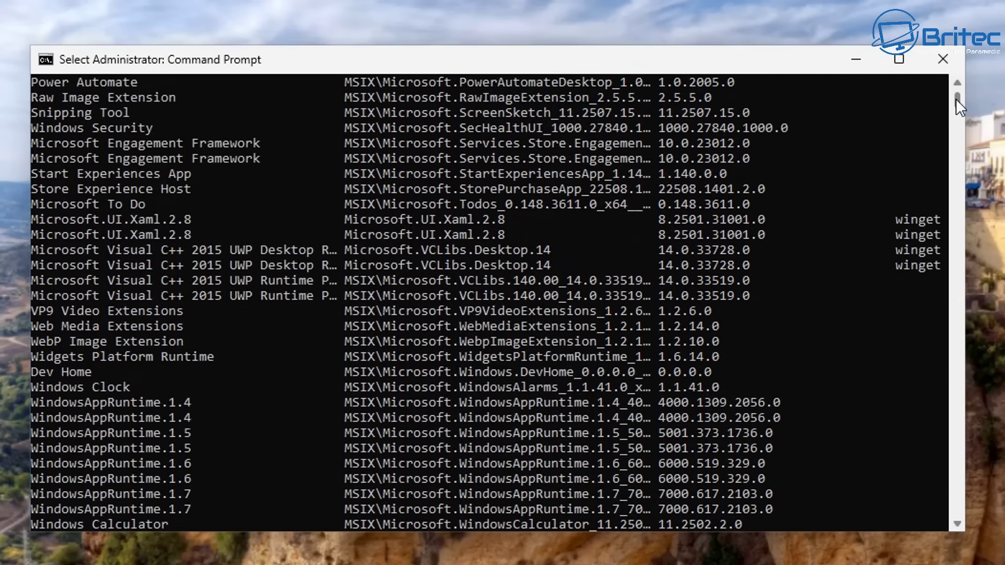
mouse_move(956, 99)
mouse_down()
mouse_move(955, 109)
mouse_move(955, 97)
mouse_up()
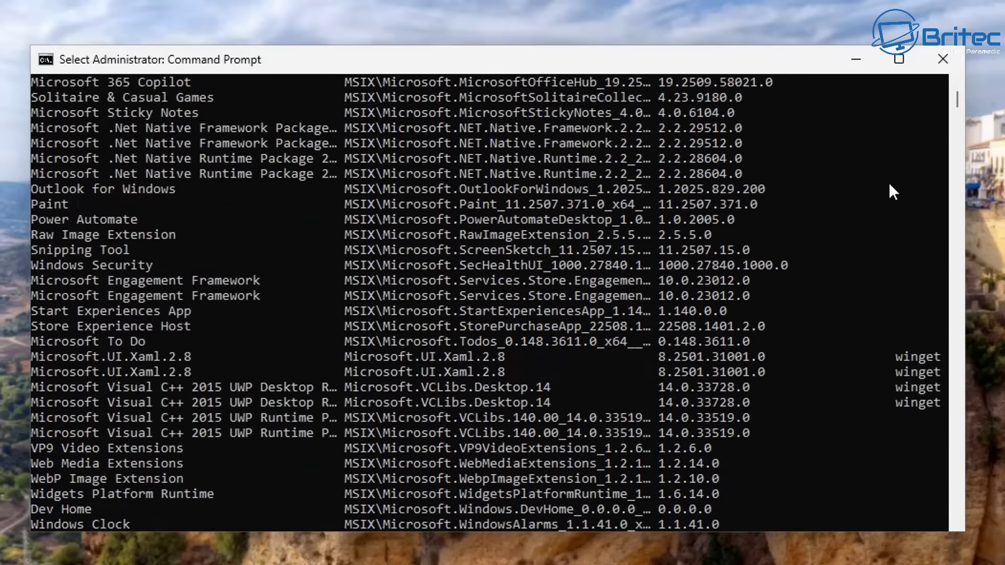
scroll(840, 263, down, 12)
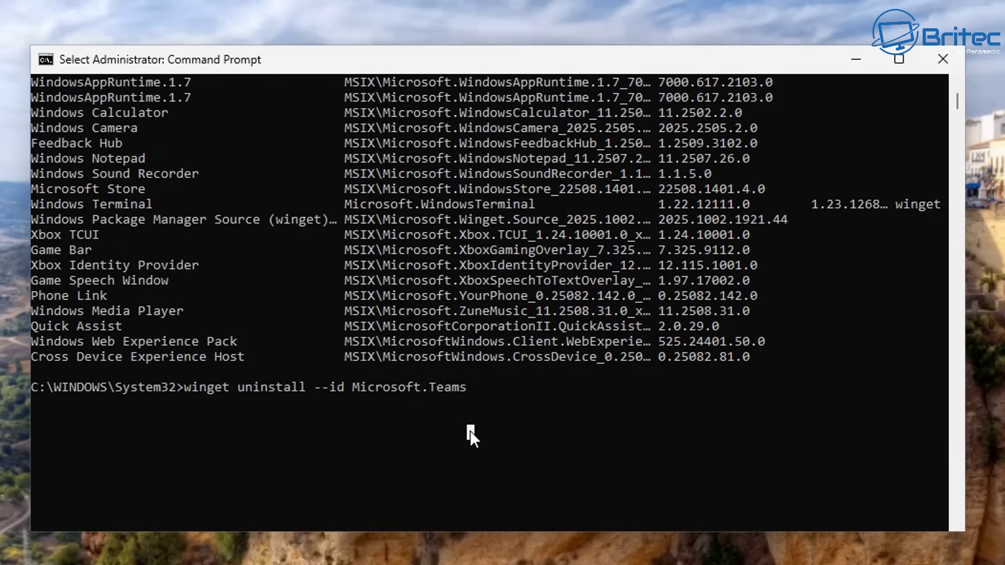
Step: Leave selection mode and run the Microsoft Teams uninstall until it reports success
key(Return)
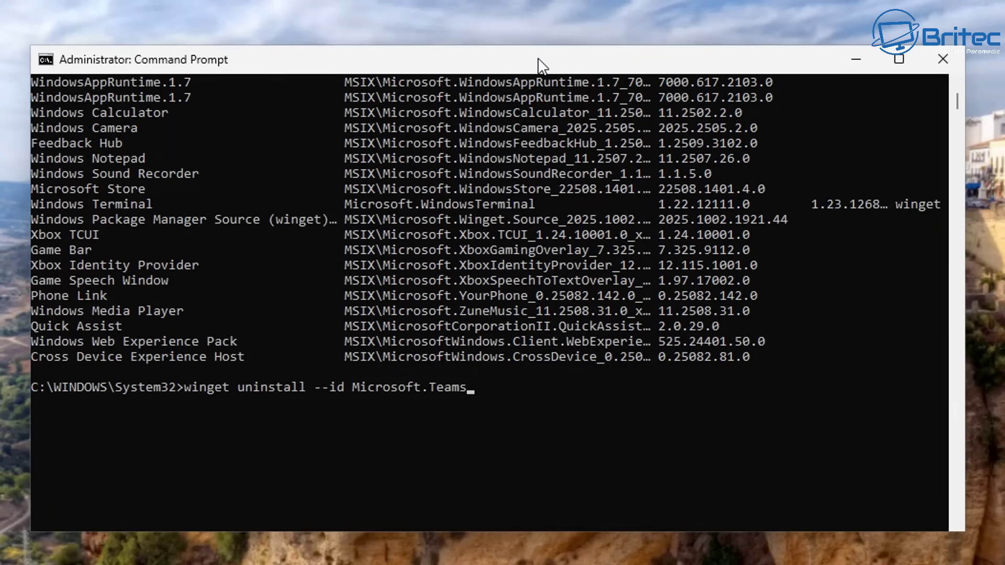
key(Return)
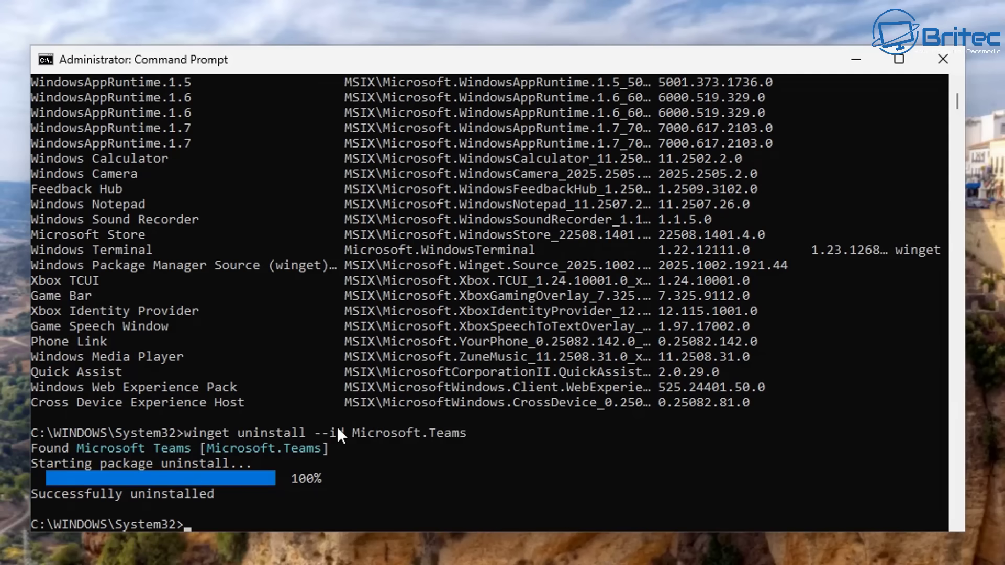
scroll(337, 426, down, 1)
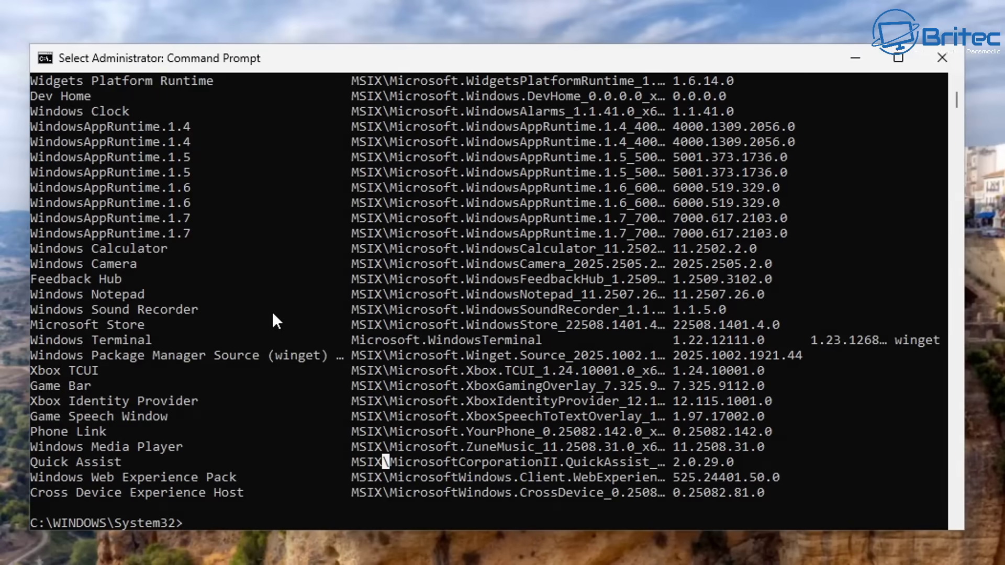
Step: Uninstall Quick Assist with 'winget uninstall --name Quick Assist'
text(winge)
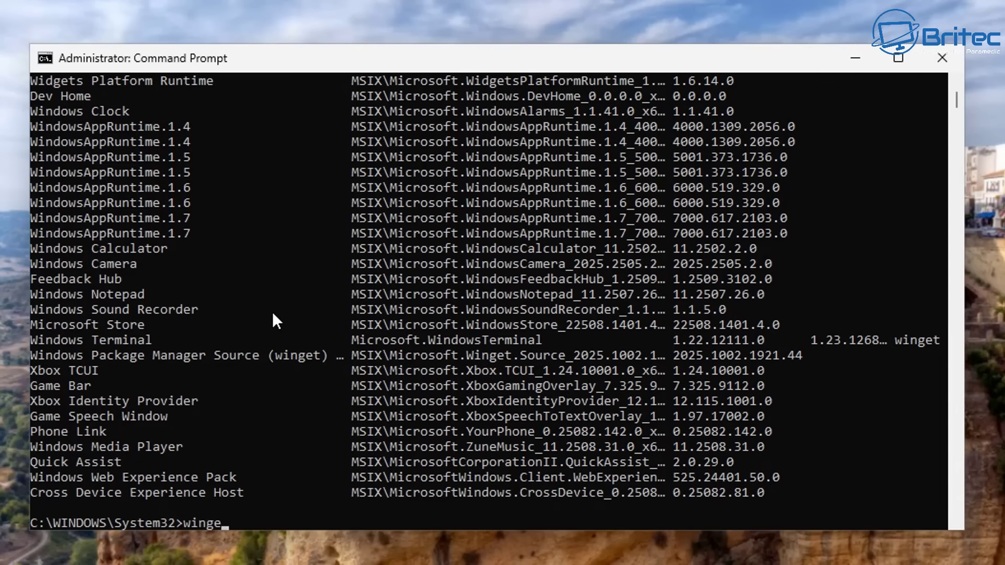
text(t uninstall --name)
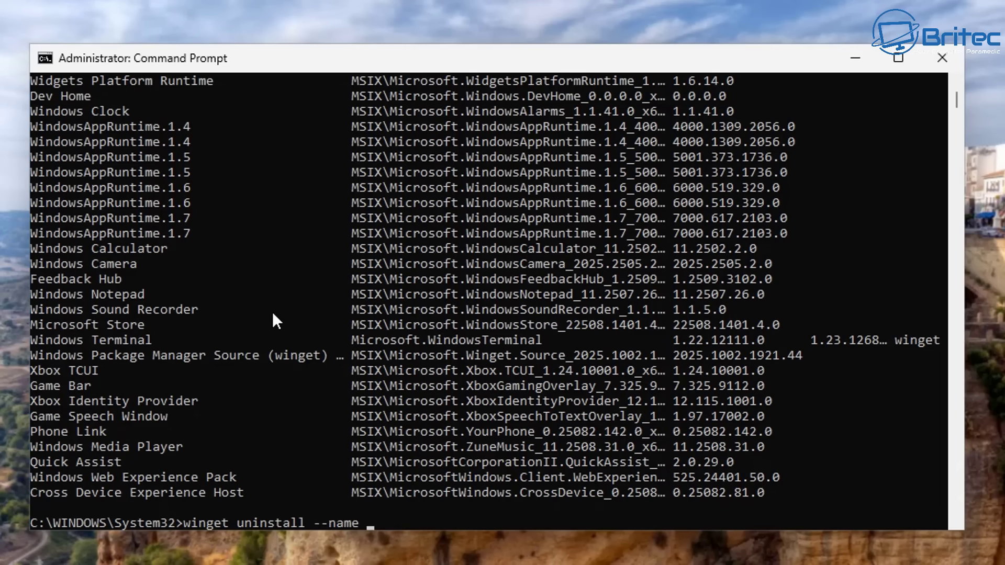
text( W)
key(BackSpace)
text(Quick Assist)
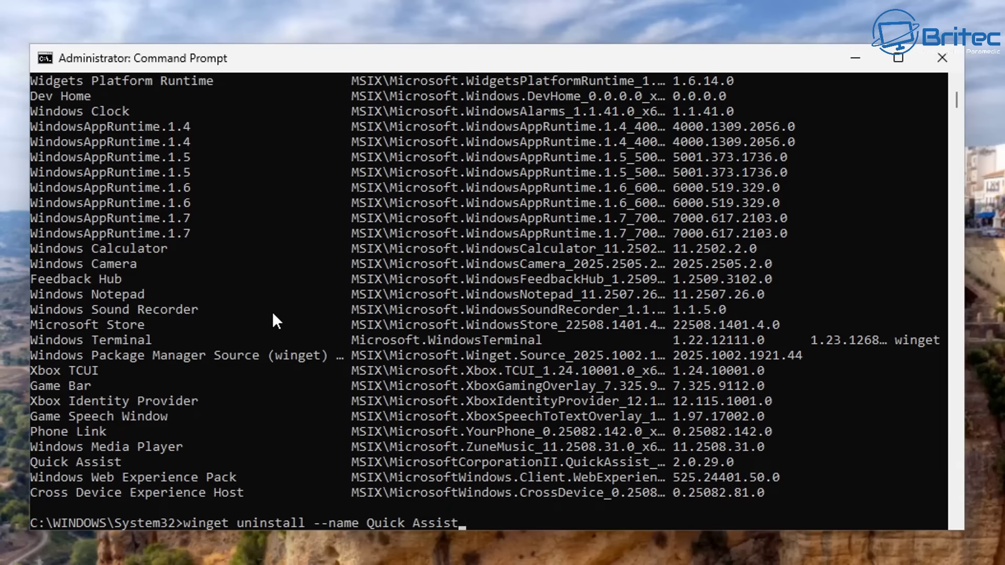
key(Return)
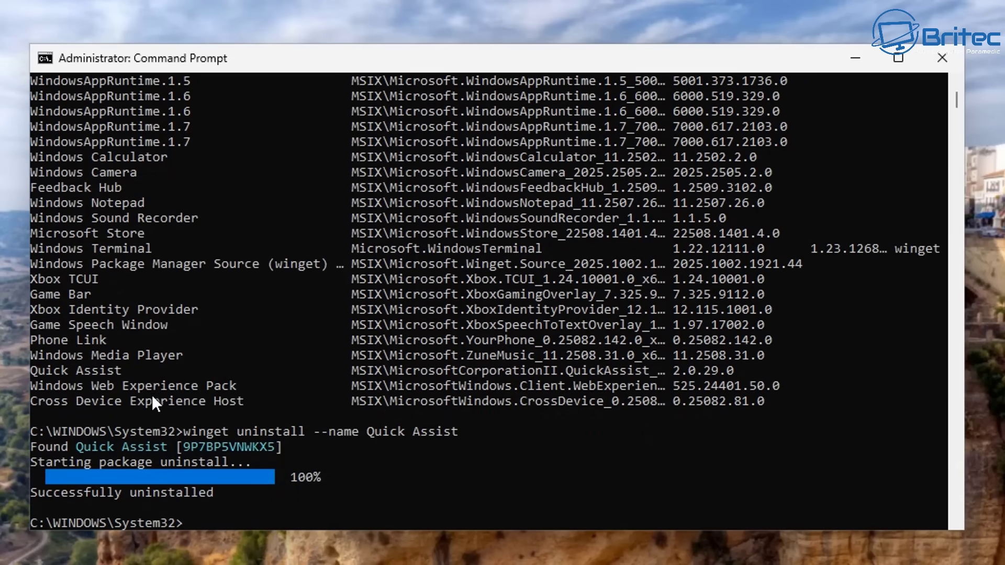
Step: Scroll back to the list header, mark the Name and Id column headers, and close Command Prompt
scroll(315, 365, up, 2)
scroll(315, 363, up, 14)
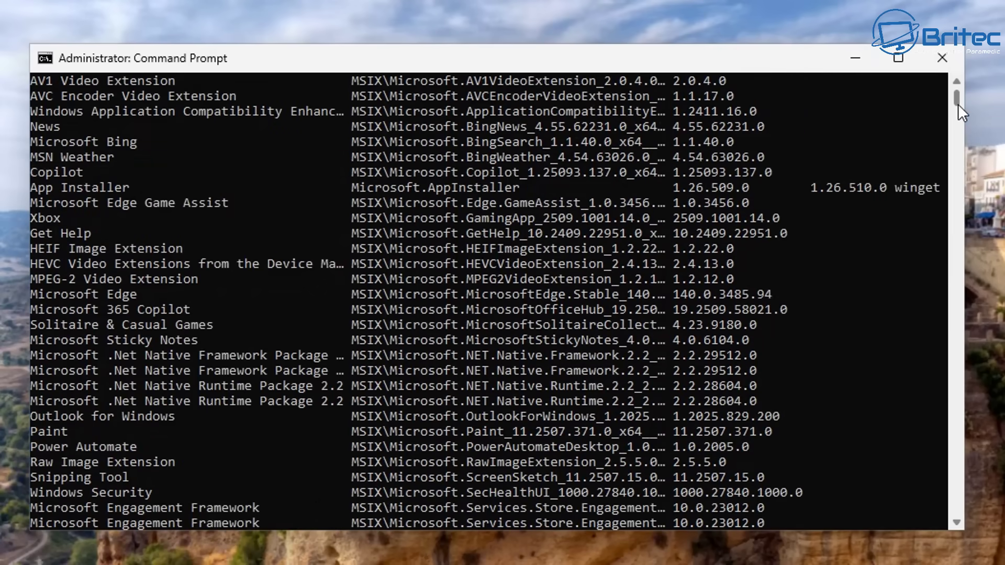
drag(958, 104, 957, 99)
drag(65, 140, 31, 138)
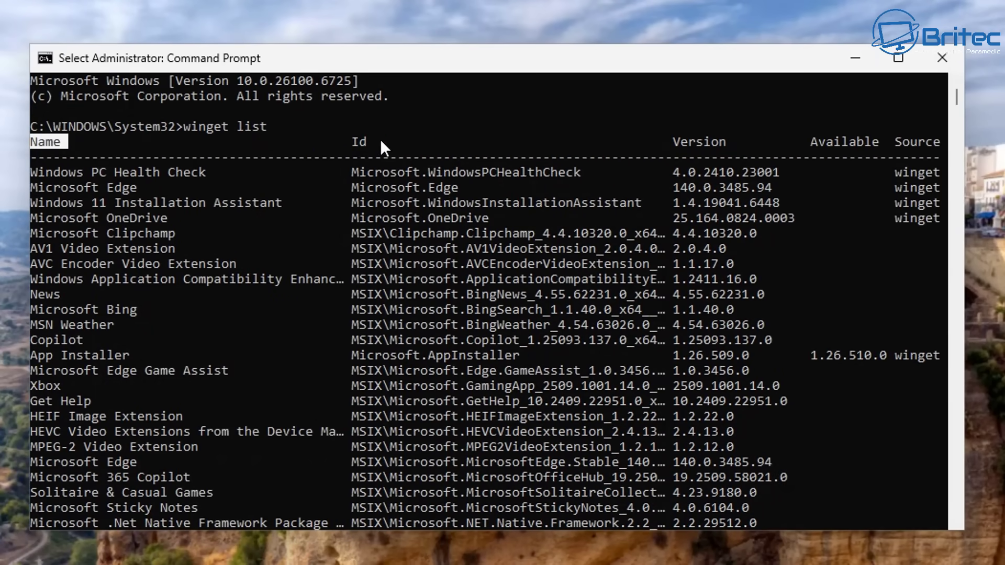
drag(380, 139, 353, 141)
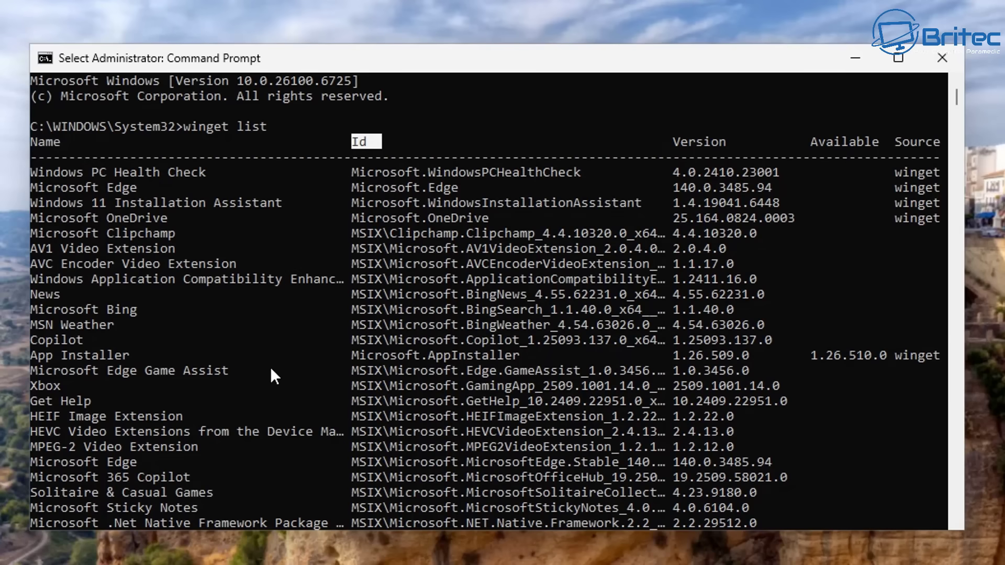
click(945, 54)
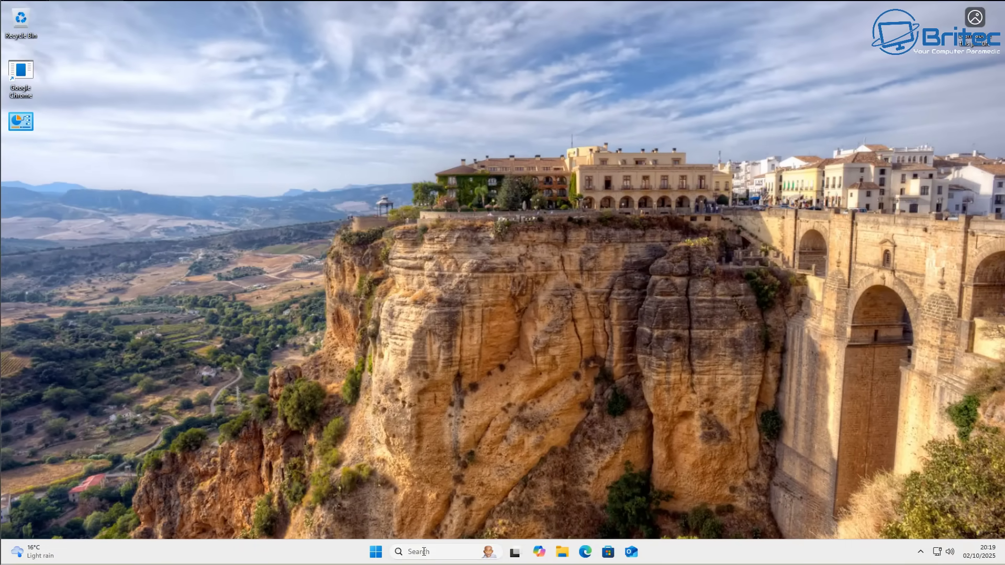
Step: Launch Windows PowerShell as administrator from a Start search and reposition its window
click(374, 552)
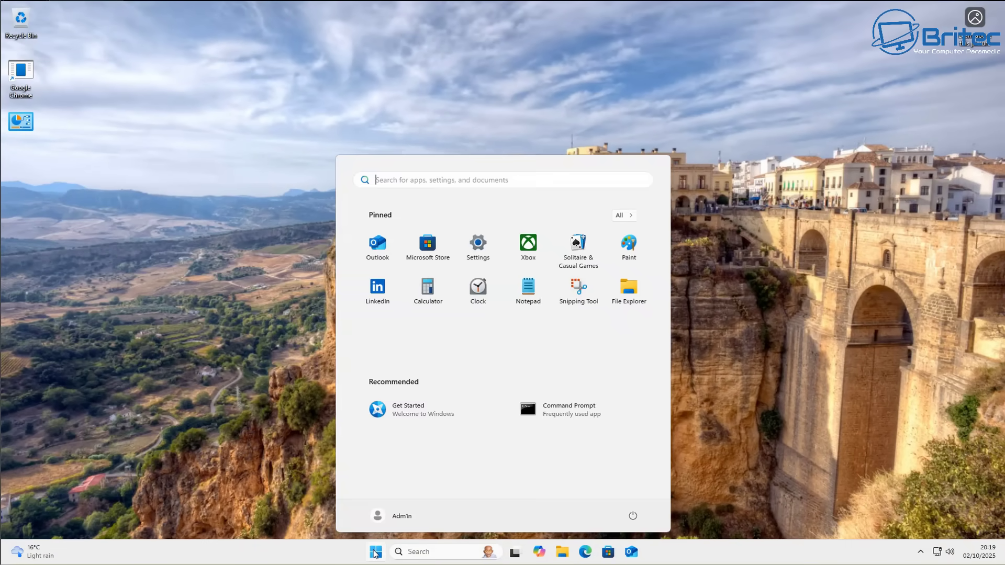
text(powe)
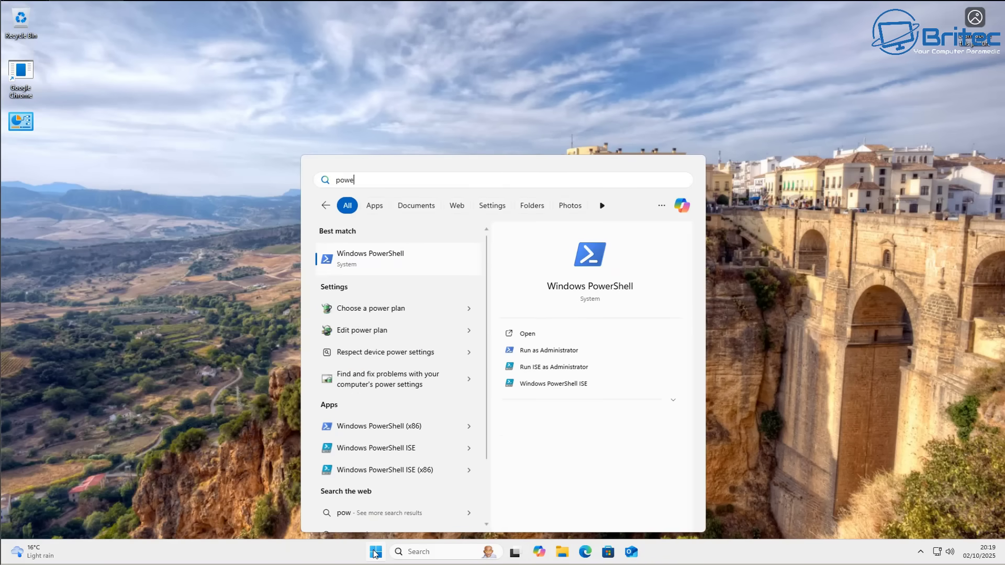
text(rshell)
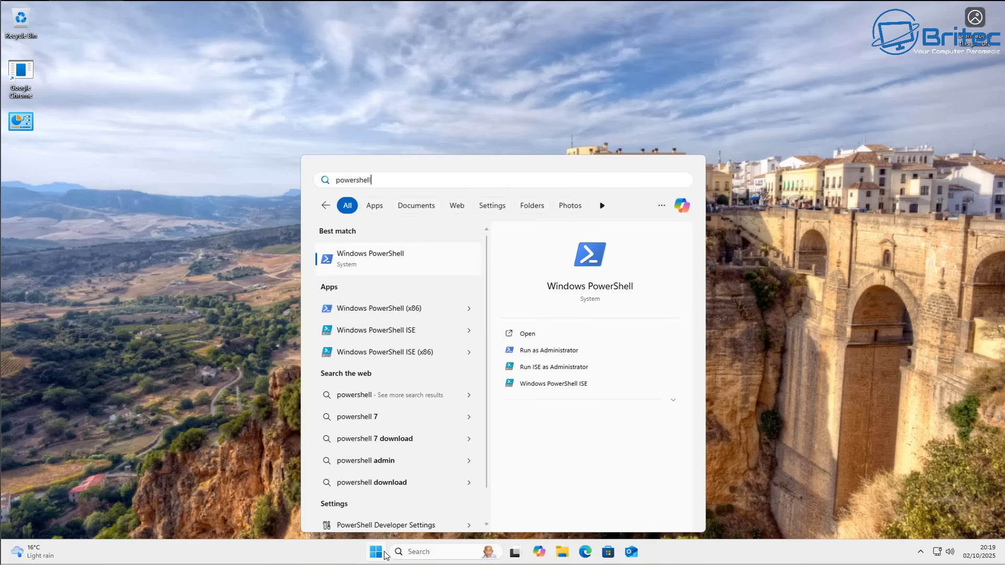
click(555, 353)
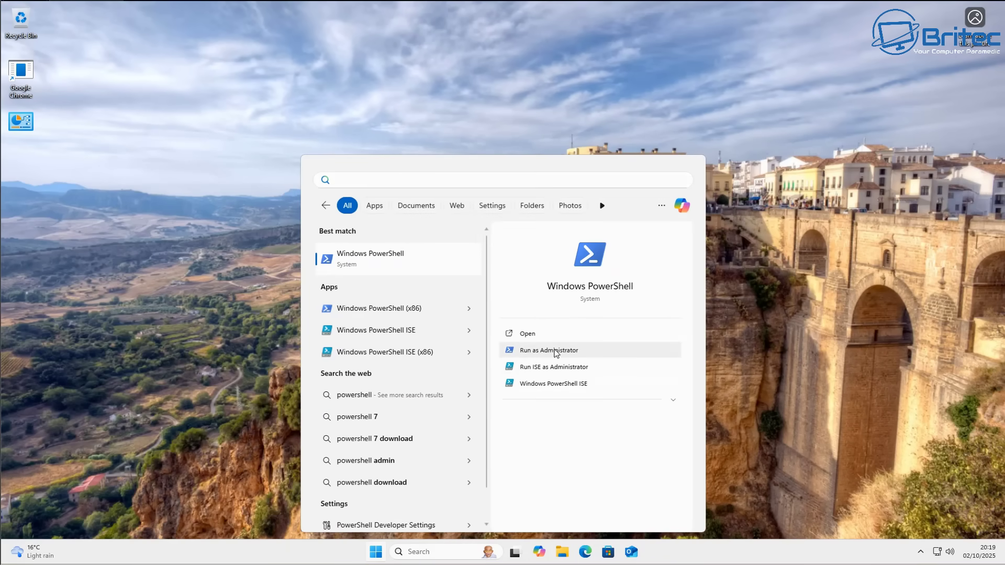
click(436, 361)
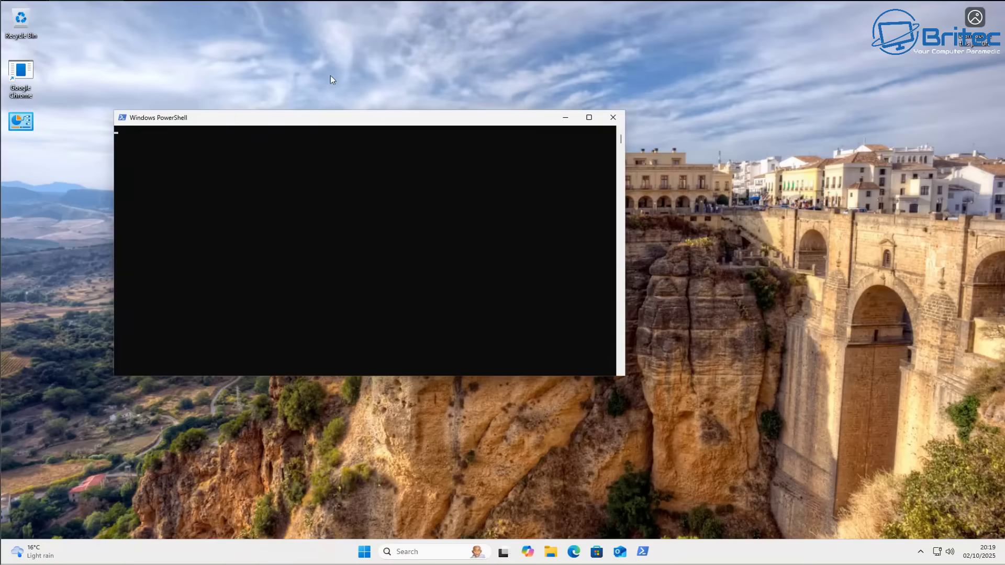
drag(311, 111, 498, 141)
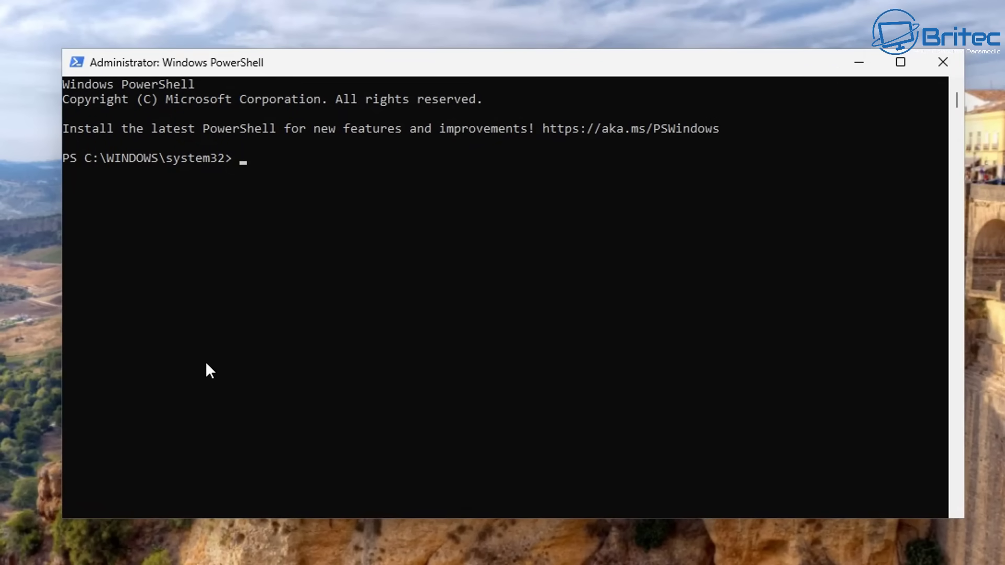
Step: List installed packages with 'Get-AppxPackage | select Name, PackageFamilyName' and scroll through the output
text(Get-AppxPa)
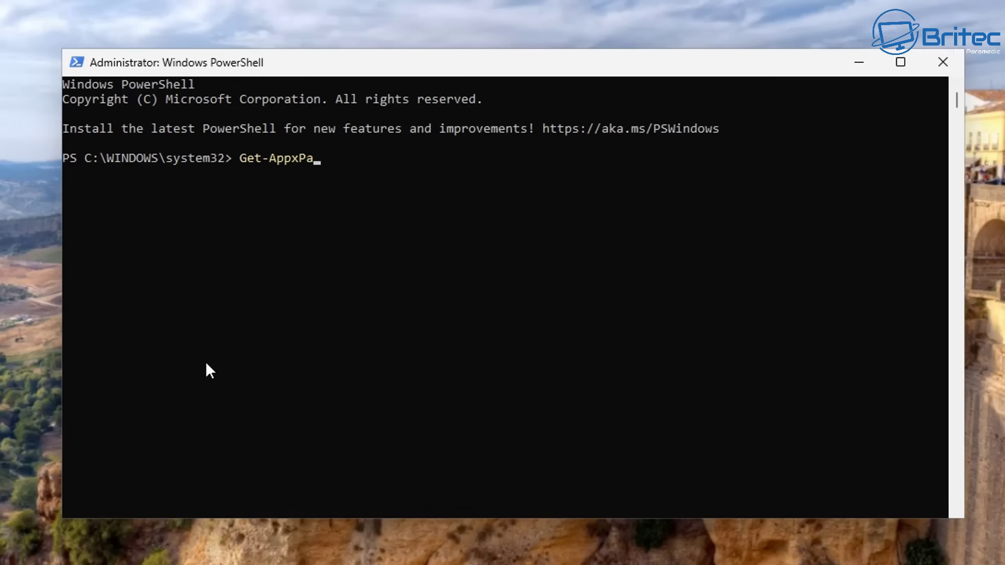
text(ckage | select Name, PackageFamily)
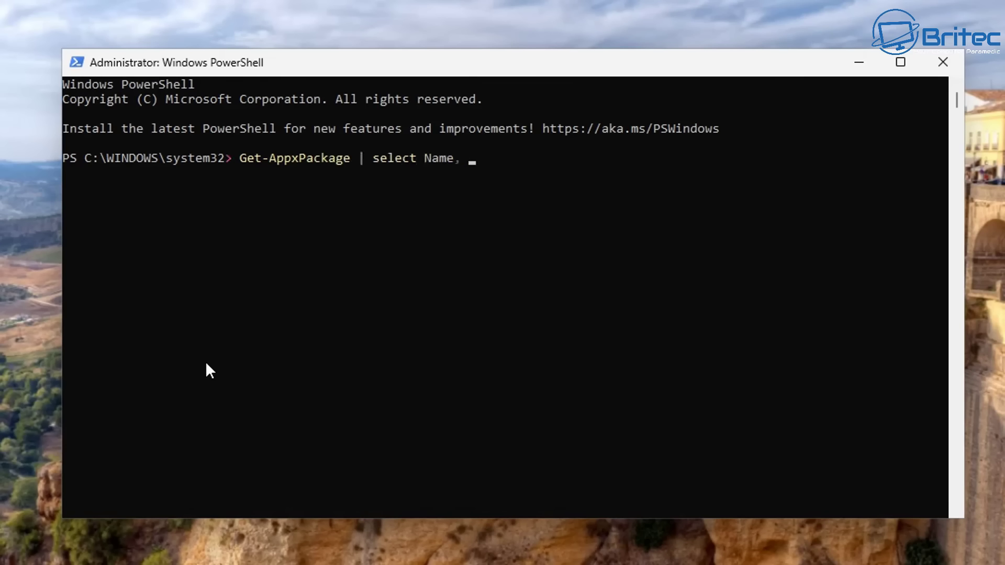
text(Name)
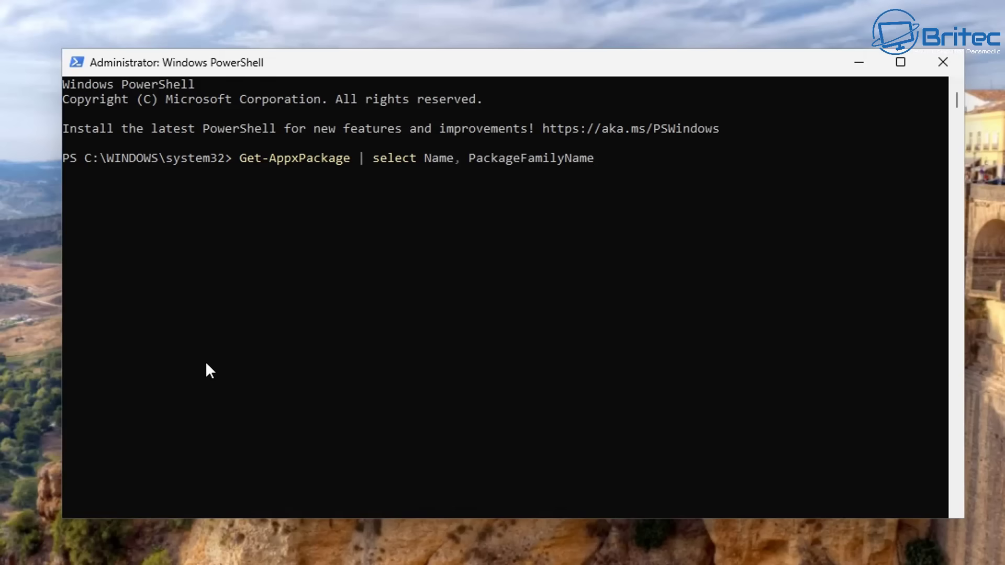
key(Return)
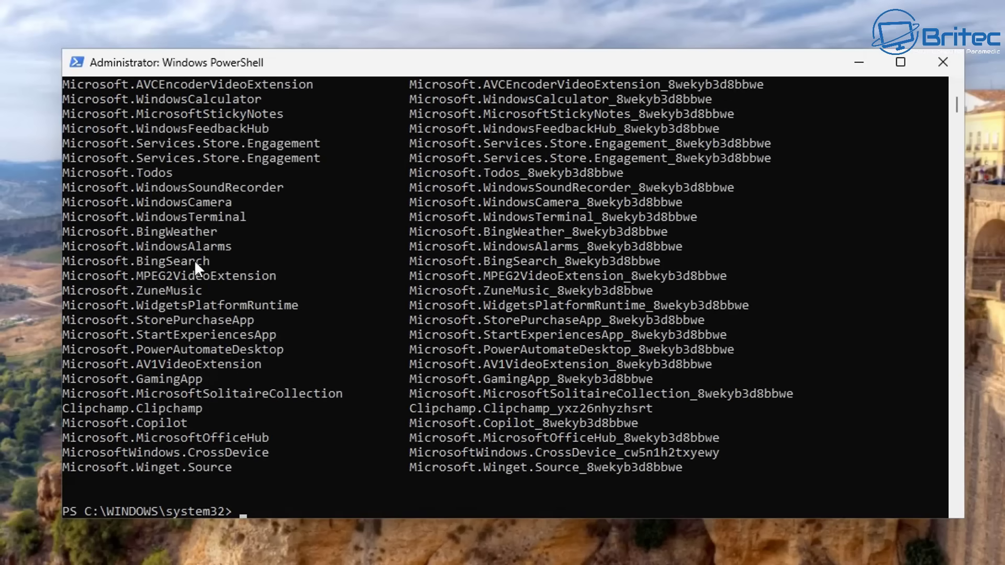
scroll(366, 353, up, 13)
scroll(388, 381, up, 15)
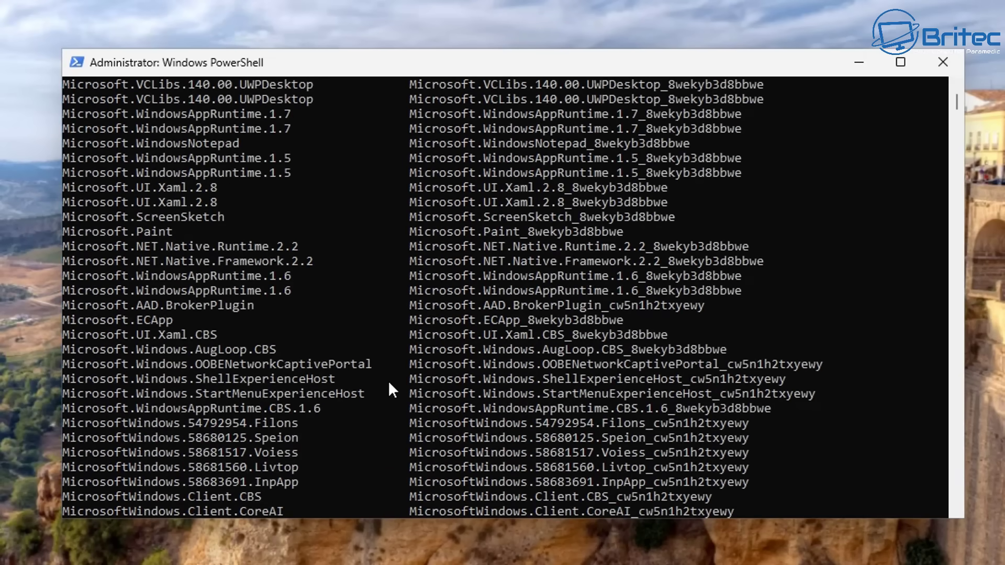
scroll(385, 387, up, 6)
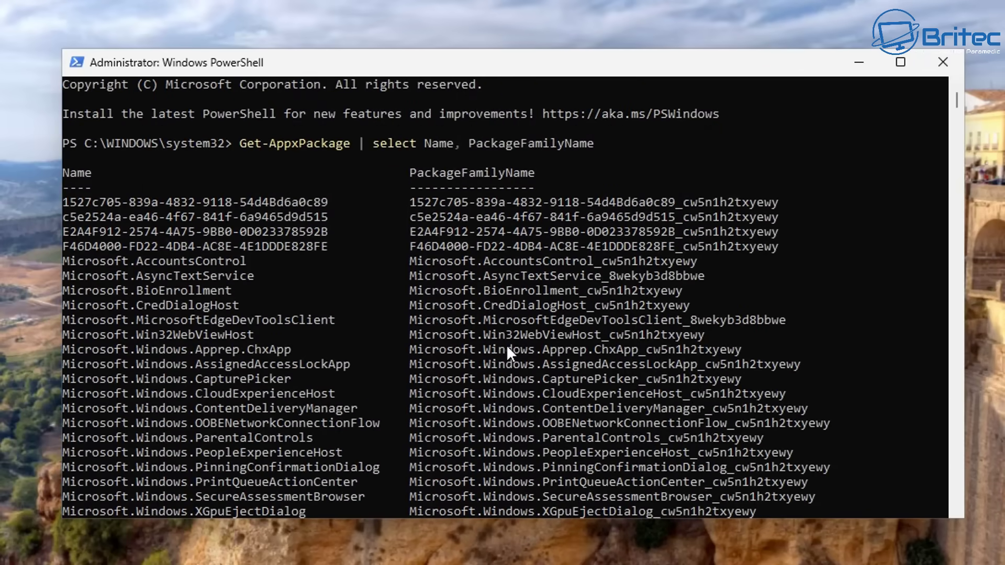
scroll(508, 344, down, 10)
scroll(507, 344, down, 6)
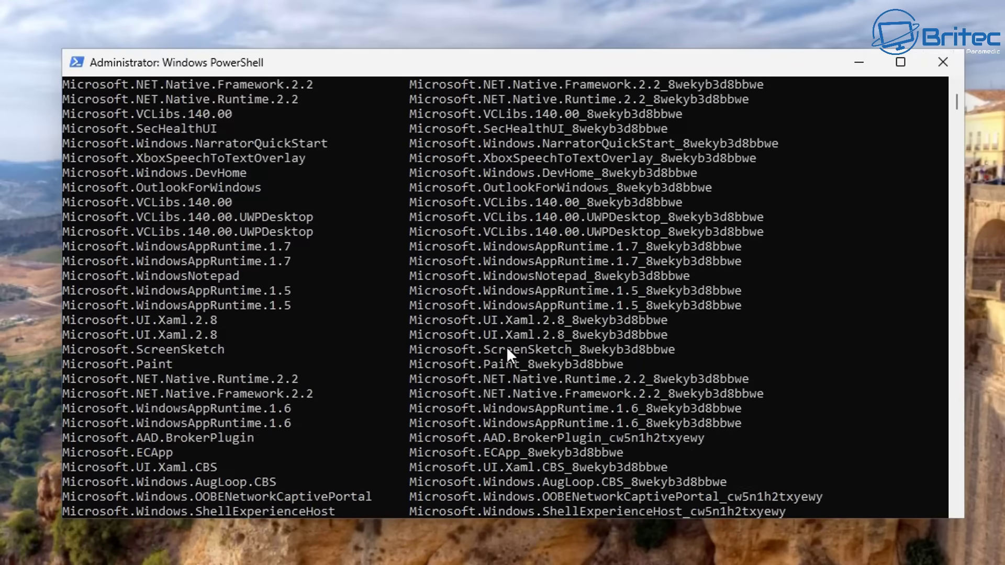
scroll(506, 347, down, 1)
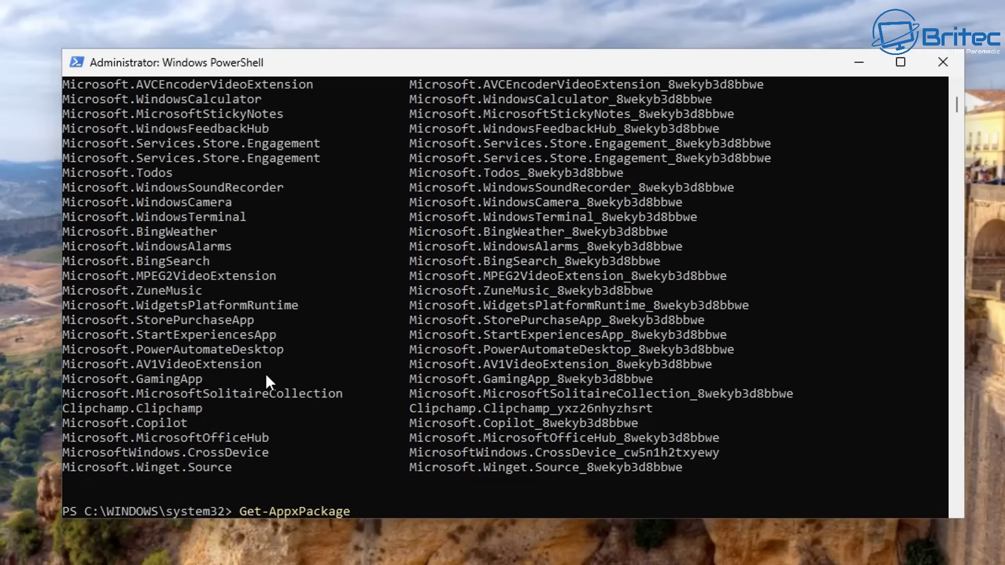
Step: Remove Paint by running Get-AppxPackage Microsoft.Paint_8wekyb3d8bbwe | Remove-AppPackage
text(Microsoft.Paint_8wekyb3d8bbwe)
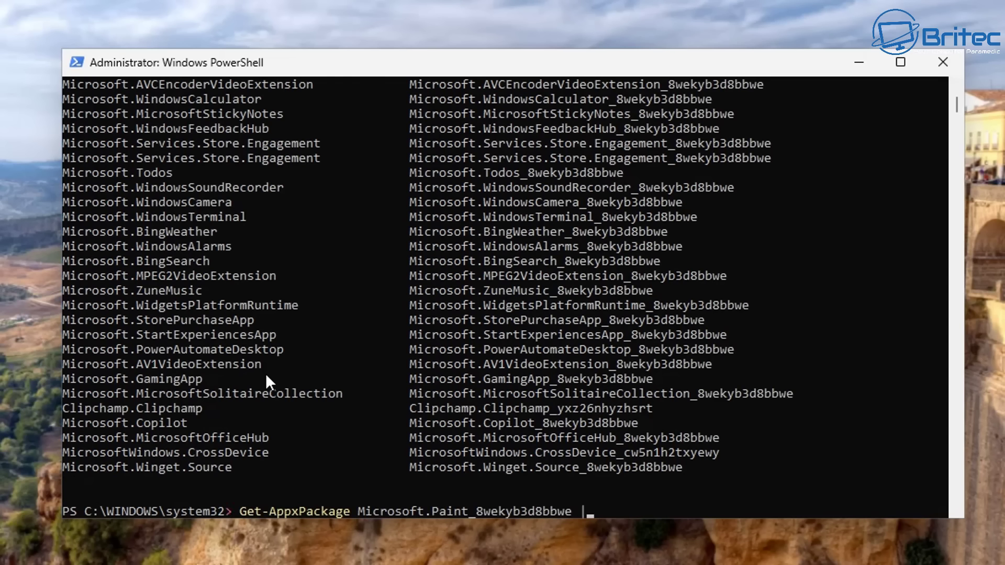
text(| Remove-AppPackage)
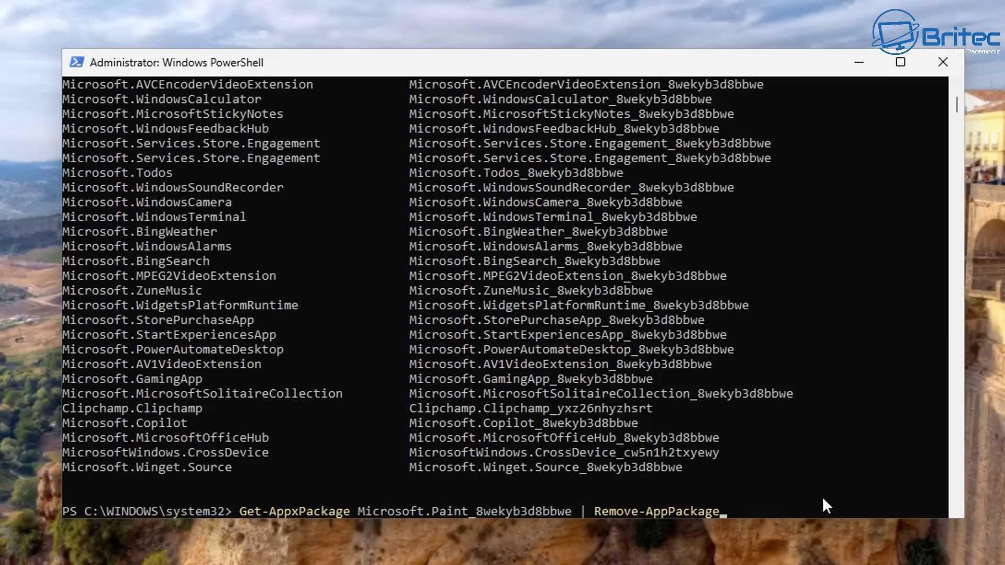
key(Return)
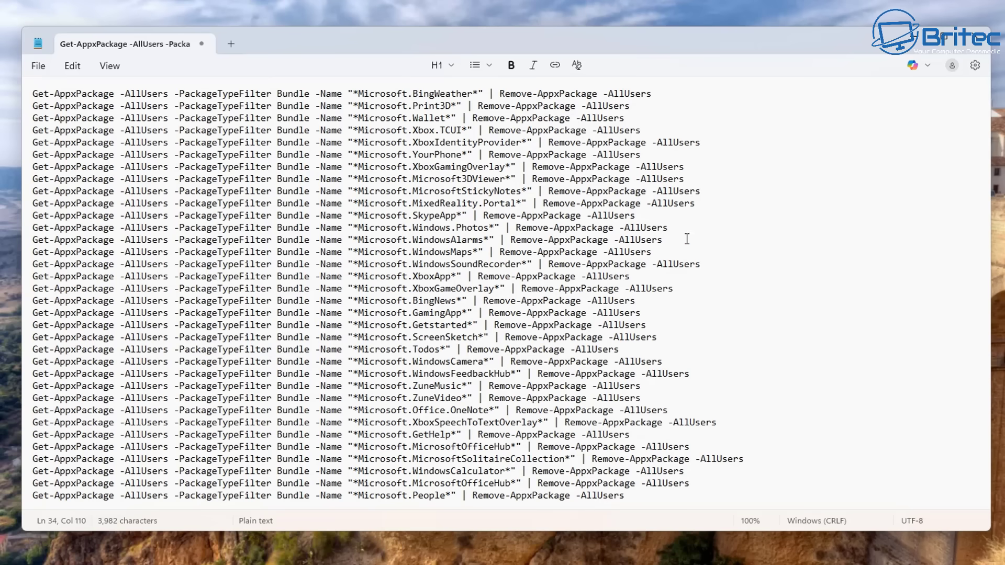
Step: Copy the first thirteen removal commands from Notepad and paste them into the administrator PowerShell
drag(686, 240, 32, 94)
key(ctrl+c)
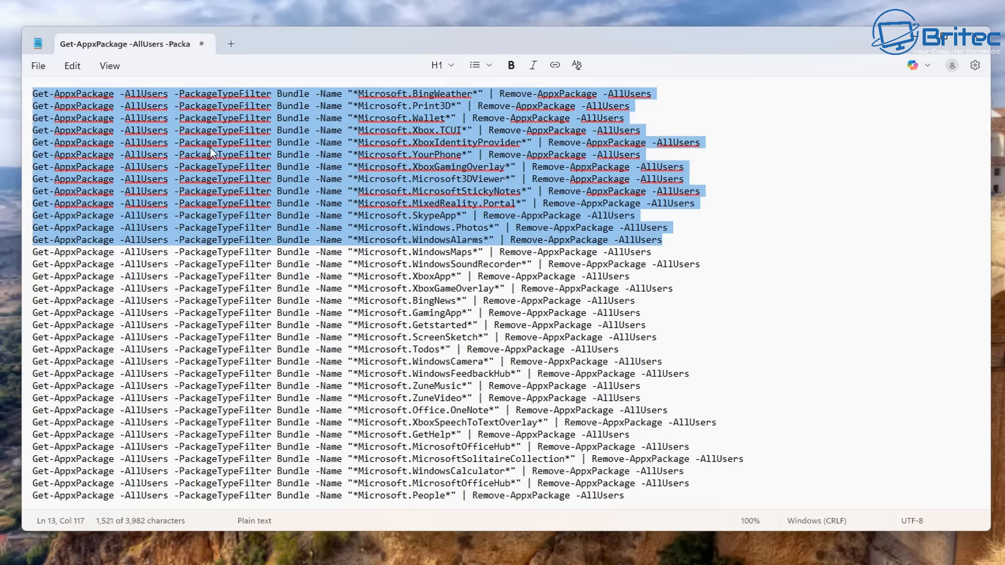
right_click(283, 189)
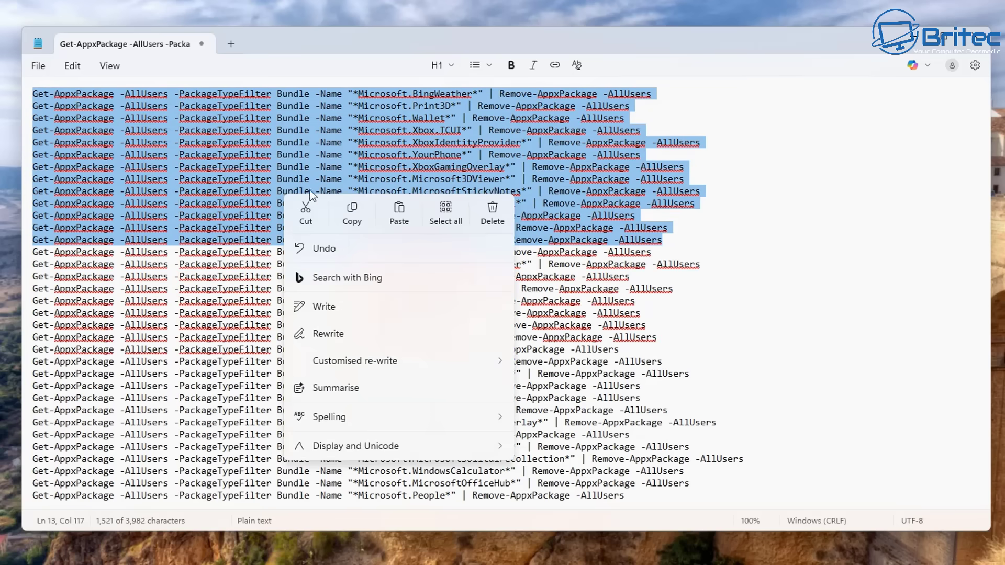
click(359, 220)
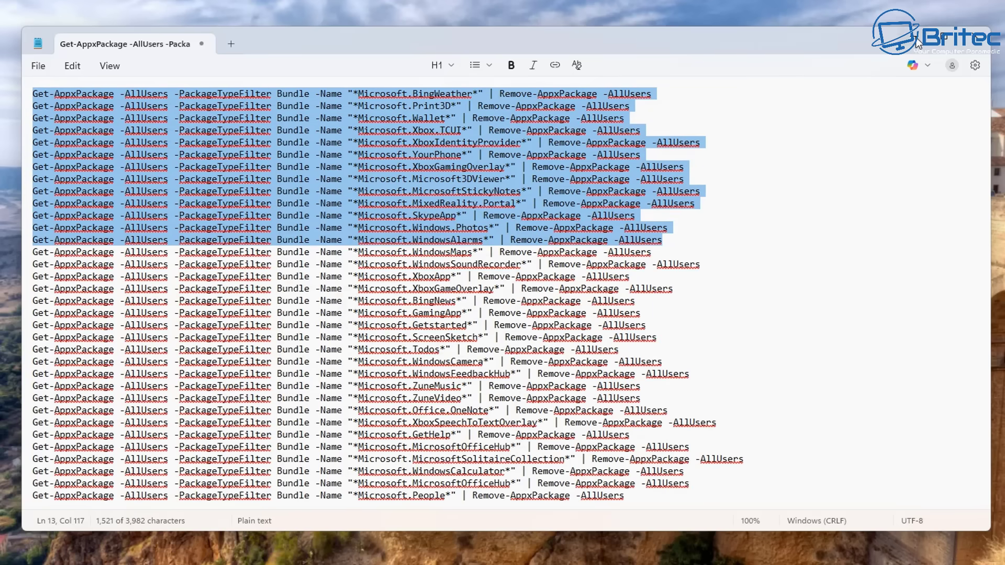
click(890, 40)
right_click(332, 493)
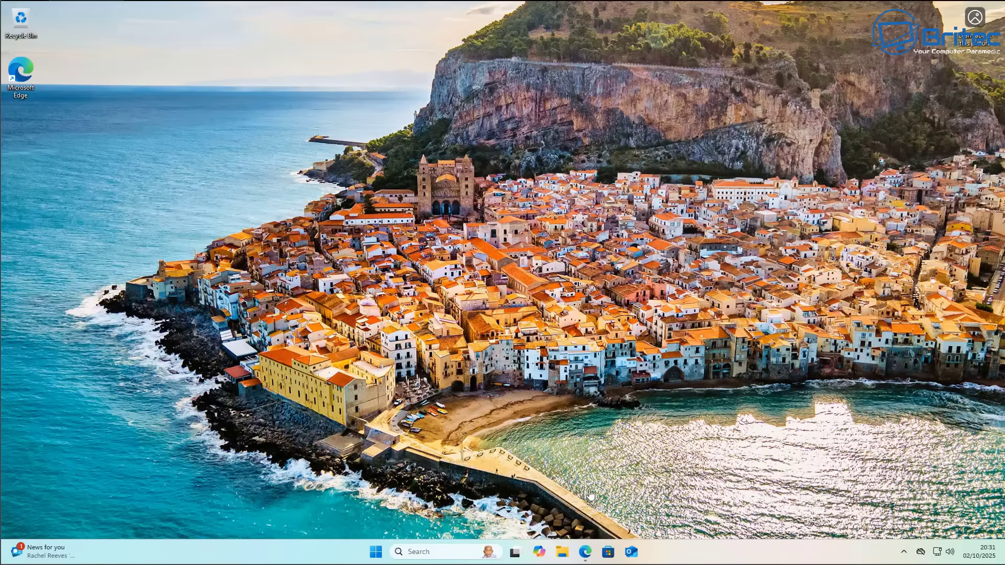
Step: Autoscroll the GitHub Remove-Appx-AllUsers.ps1 script in Edge down to its app blacklist, then minimise
click(585, 551)
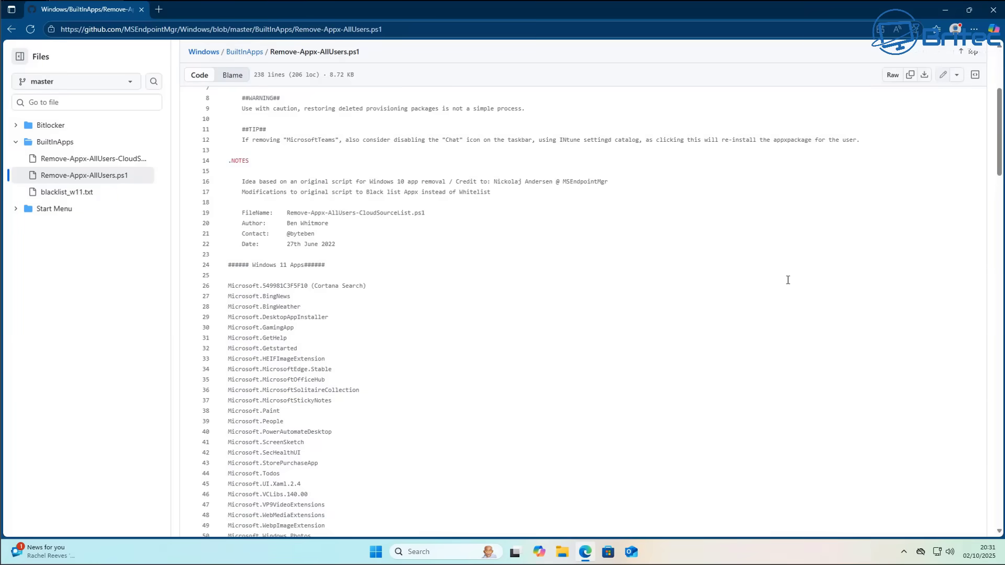
middle_click(785, 281)
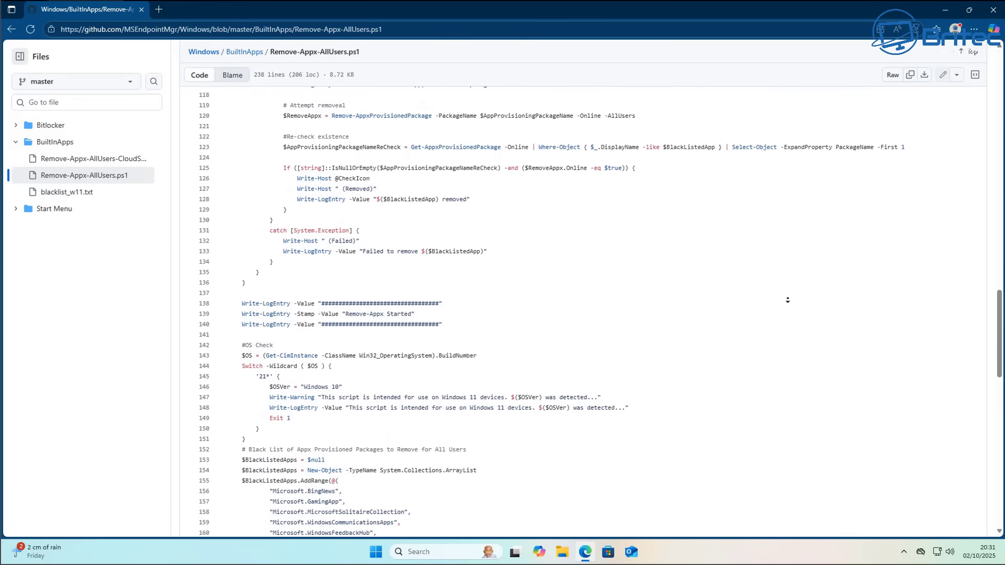
click(789, 299)
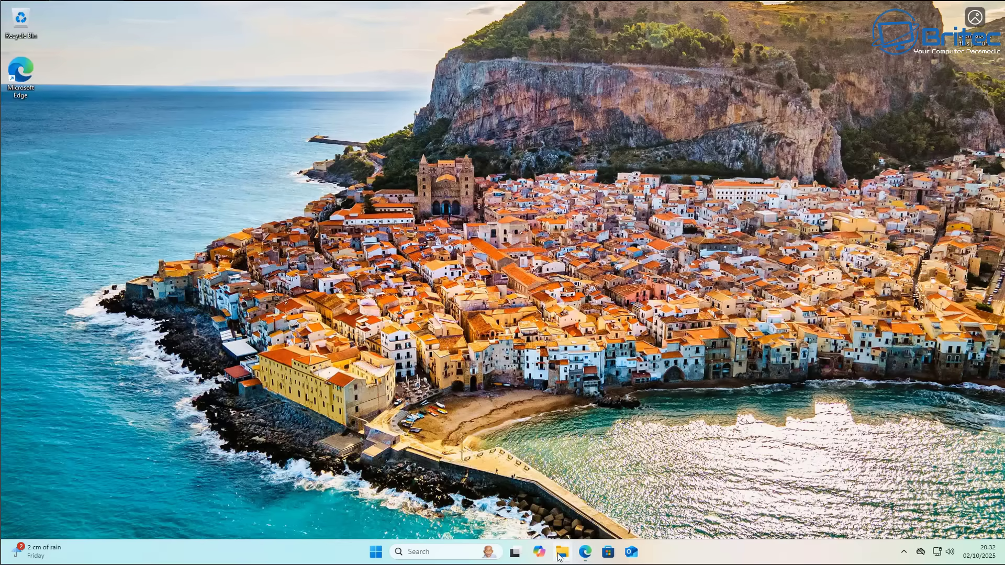
Step: Launch Windows PowerShell as administrator from Start search, approving the UAC prompt
click(377, 555)
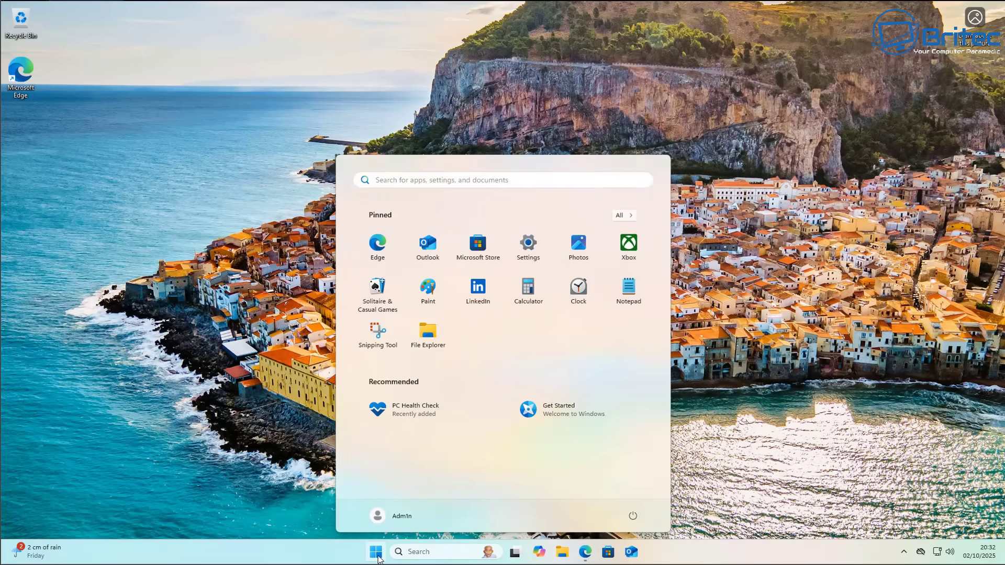
text(power)
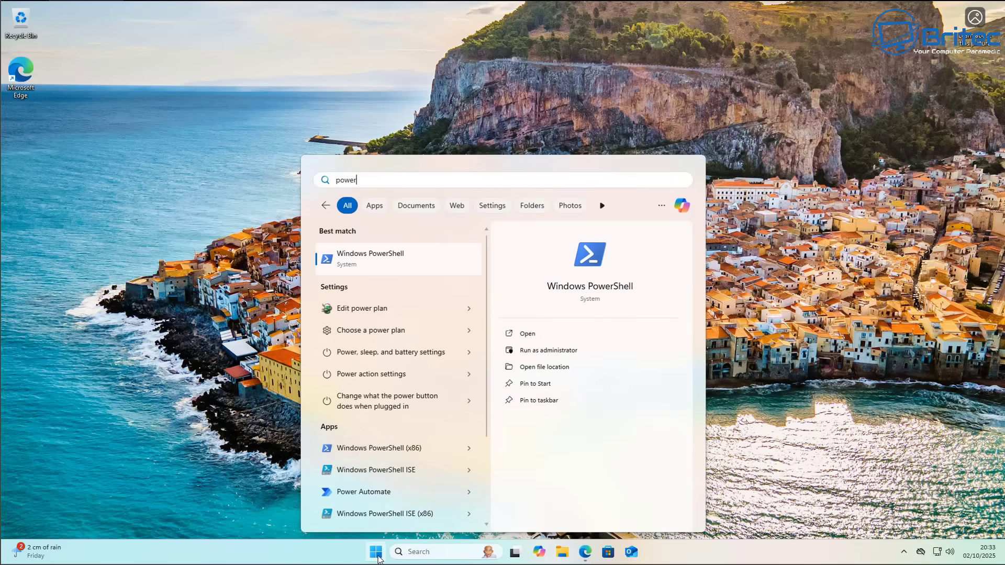
text(shell)
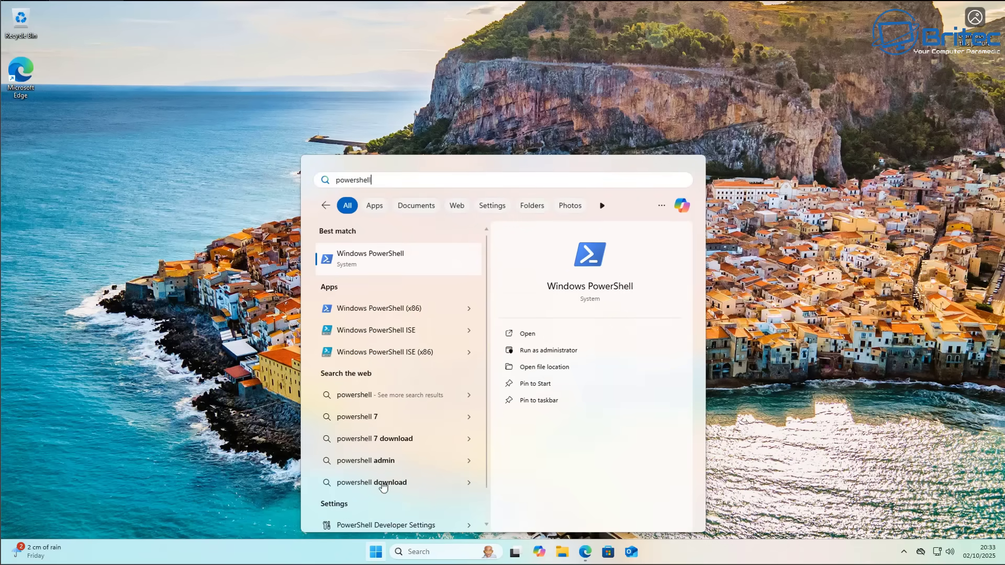
click(569, 352)
click(442, 368)
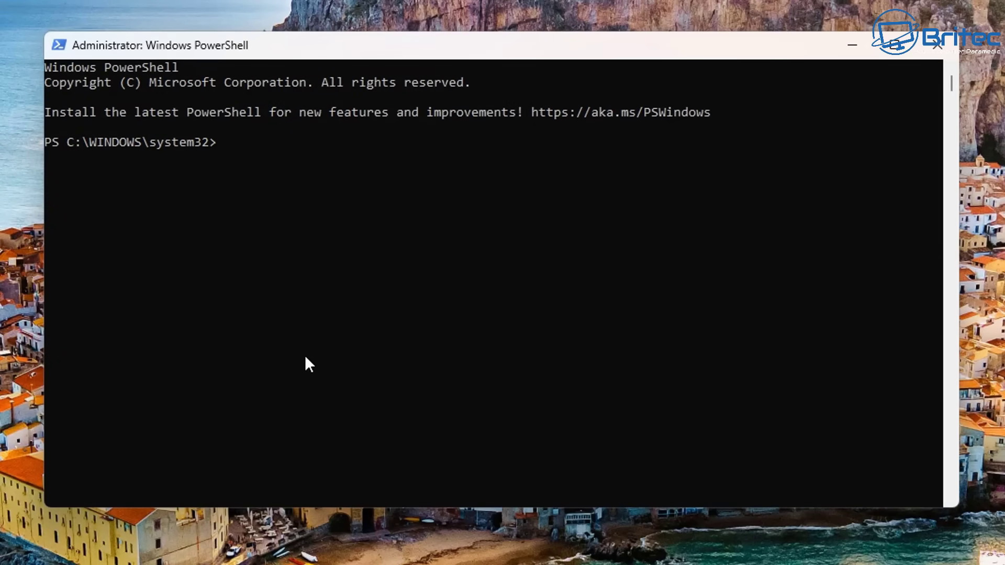
Step: Set the execution policy to Unrestricted, answering A for Yes to All
text(Set-ExecutionPolicy Unrestricted)
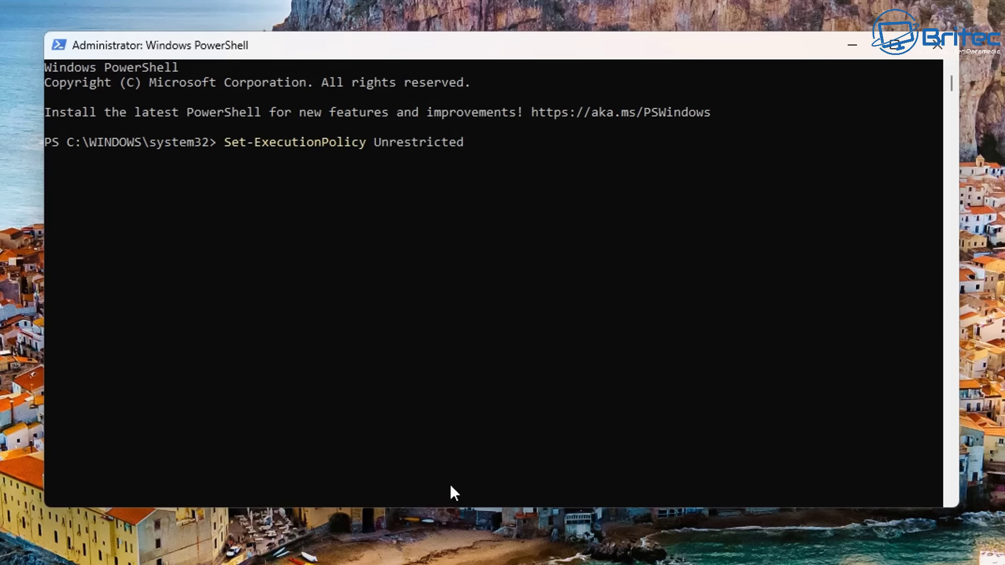
key(Return)
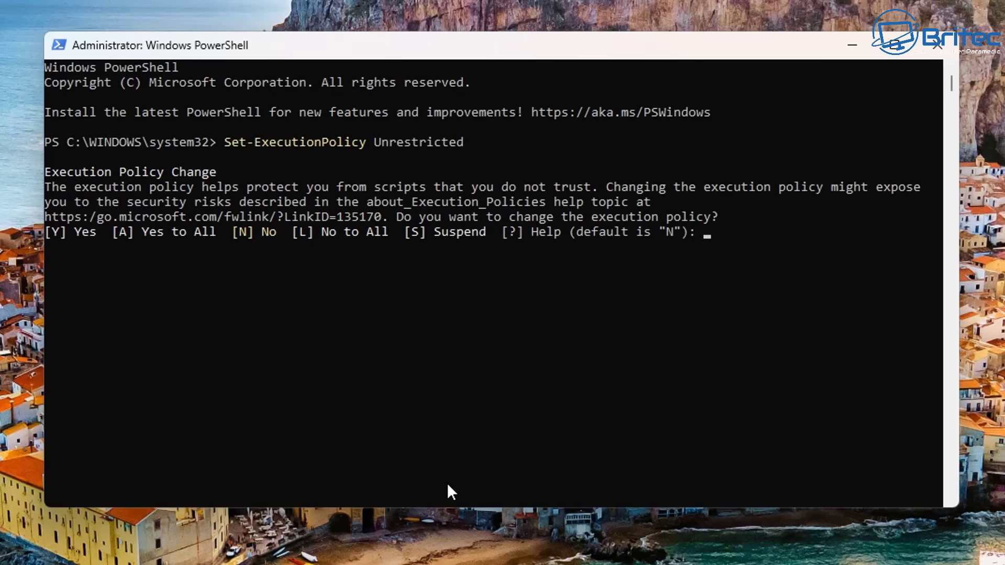
text(A)
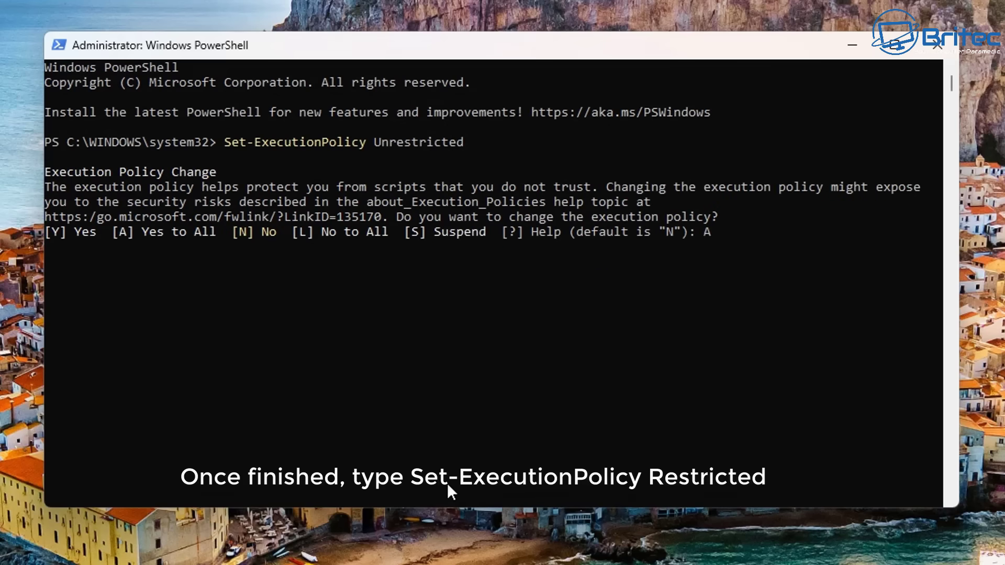
key(Return)
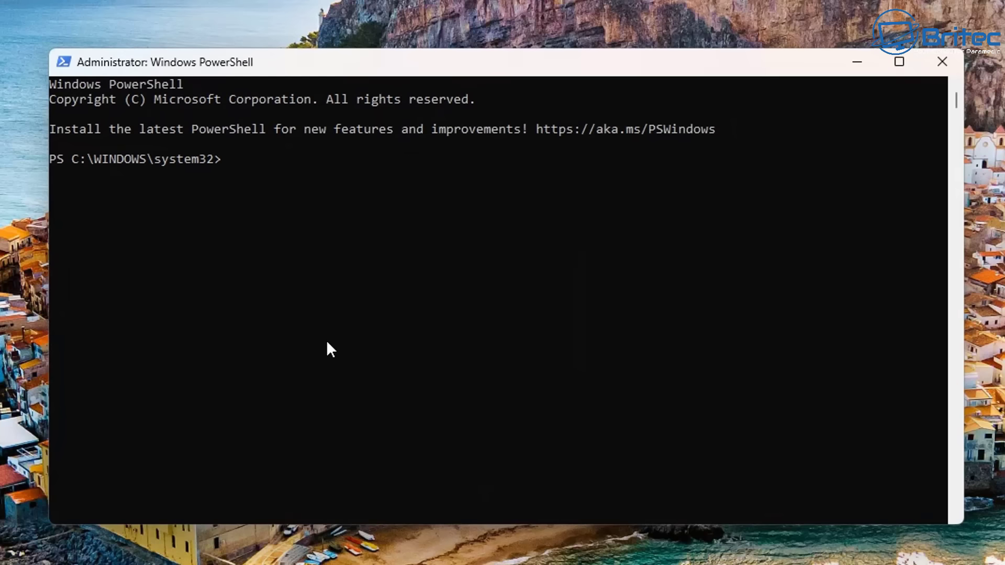
Step: Change into Desktop\Apps and run Remove-Appx-AllUsers.ps1 with the execution policy bypassed
text(cd)
text(C:\Users\Adm1n\Desktop\Apps)
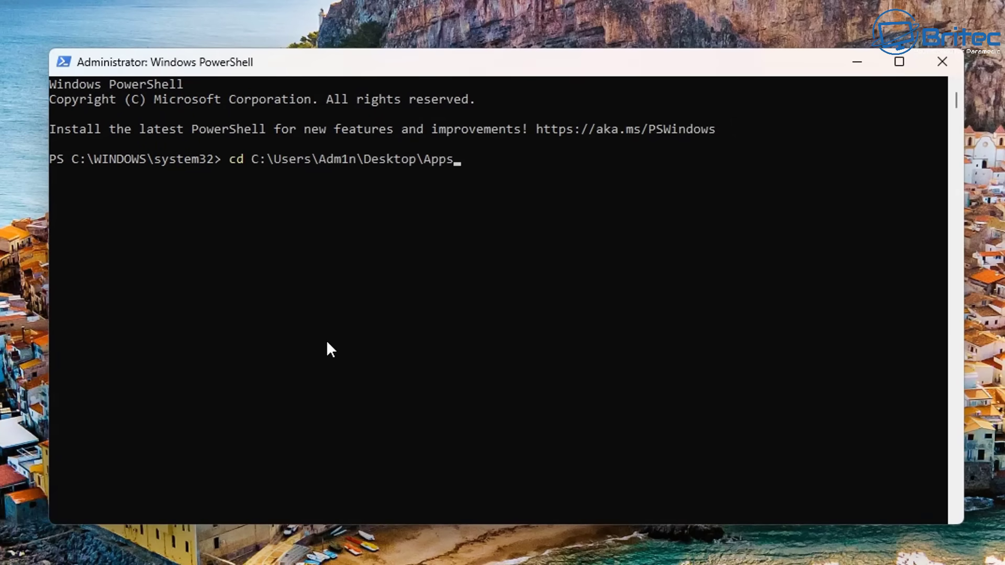
key(Return)
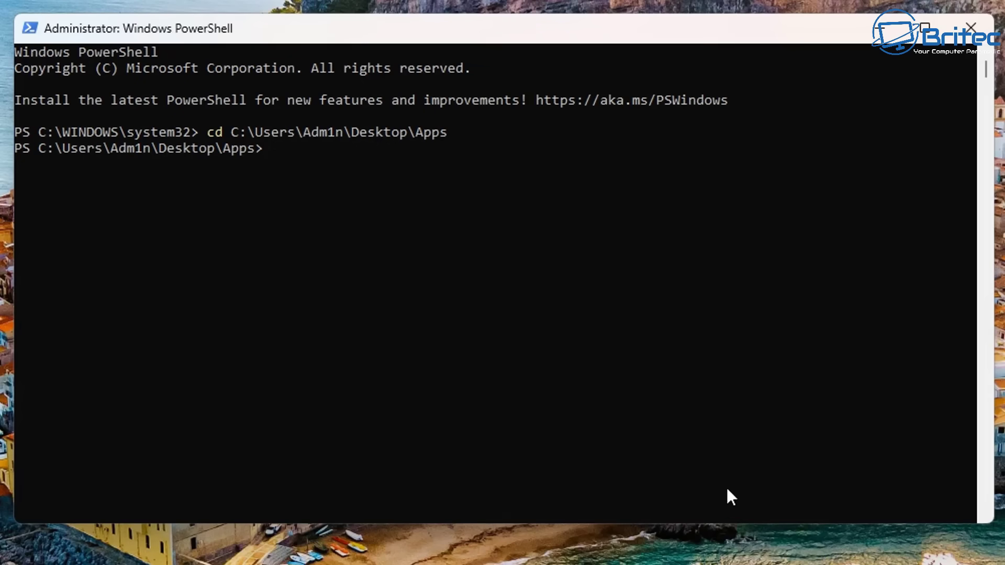
right_click(294, 337)
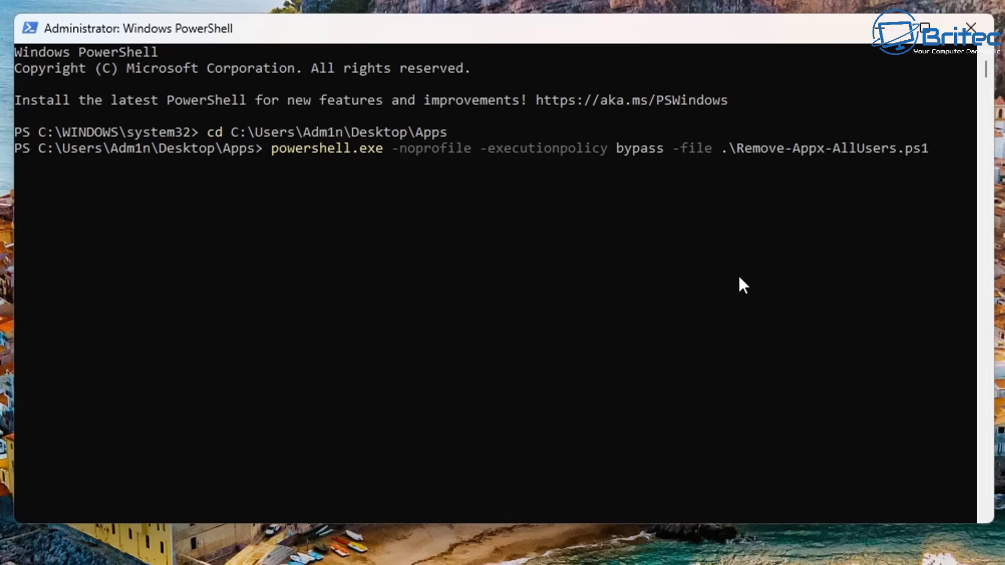
key(Return)
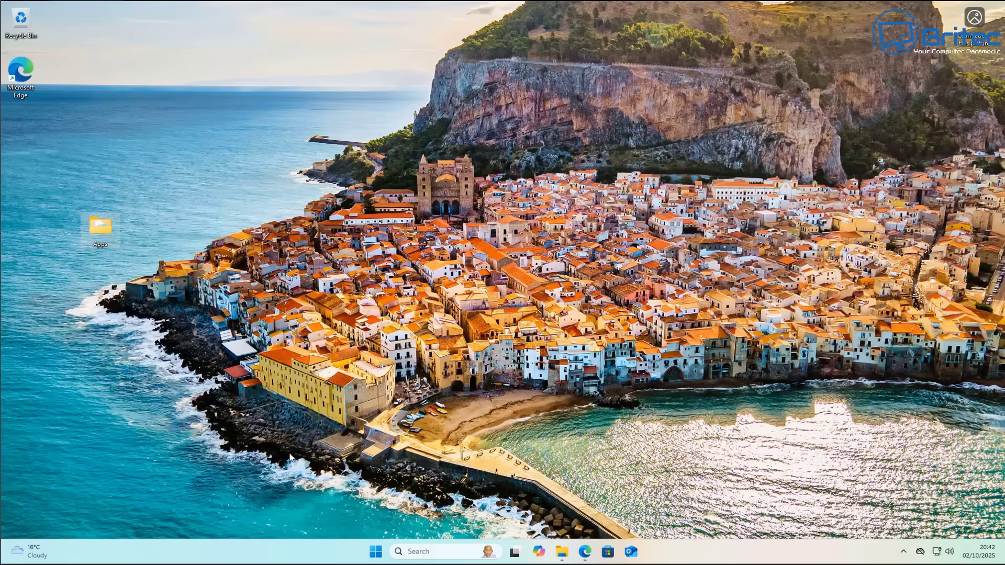
Step: Go to Settings > Apps > Installed apps
click(374, 556)
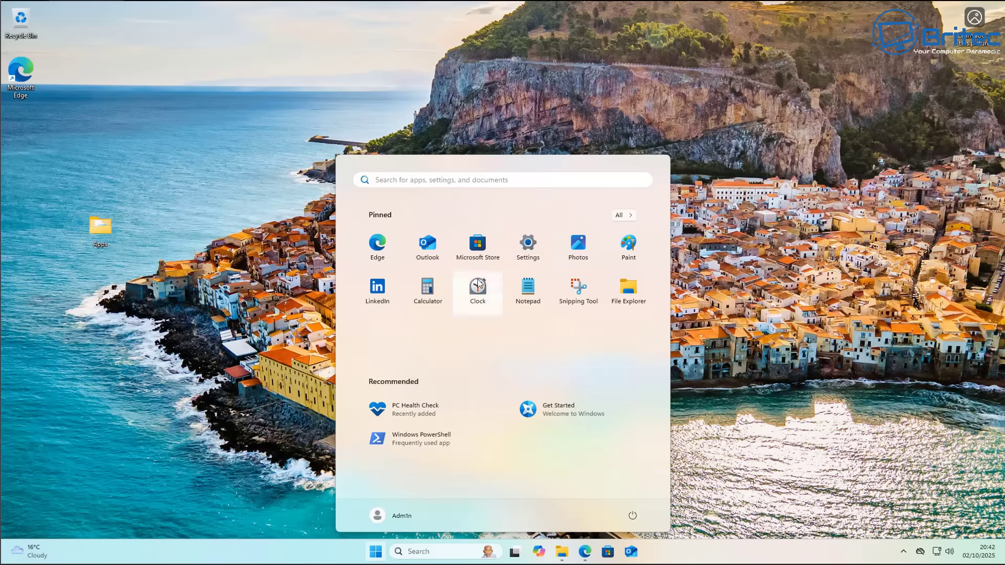
click(526, 248)
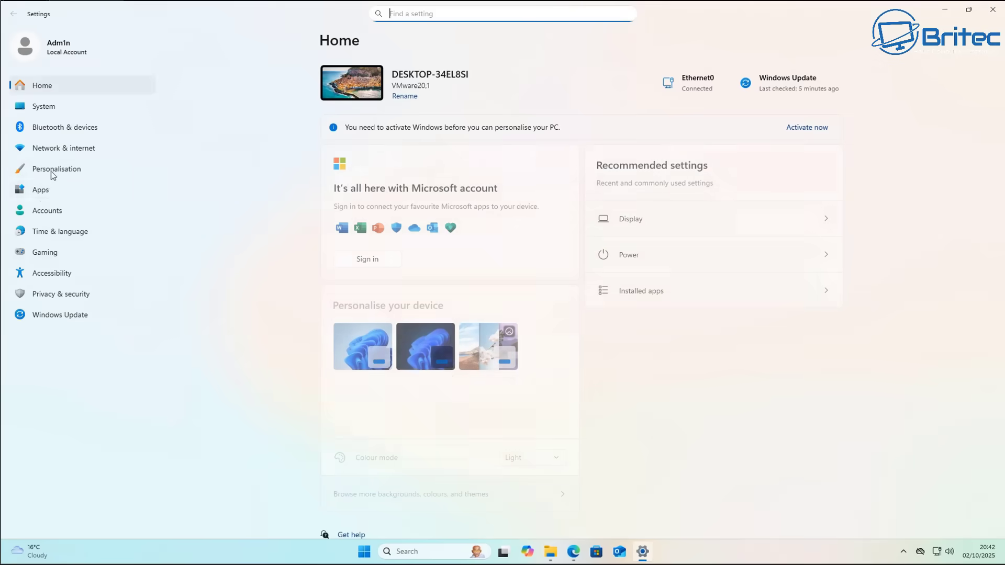
click(38, 191)
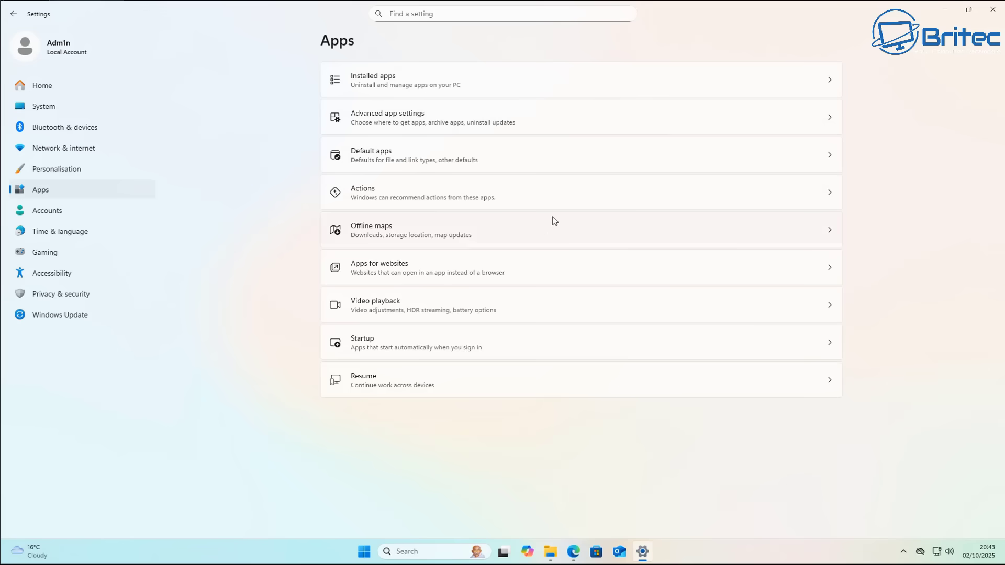
click(648, 69)
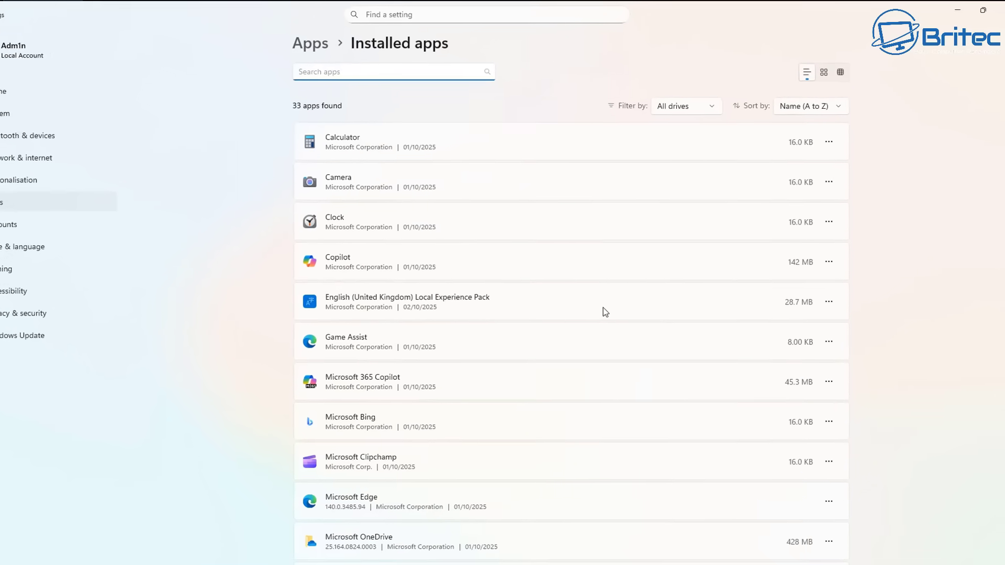
Step: Uninstall Calculator and Camera from Installed apps, confirming each removal
click(851, 183)
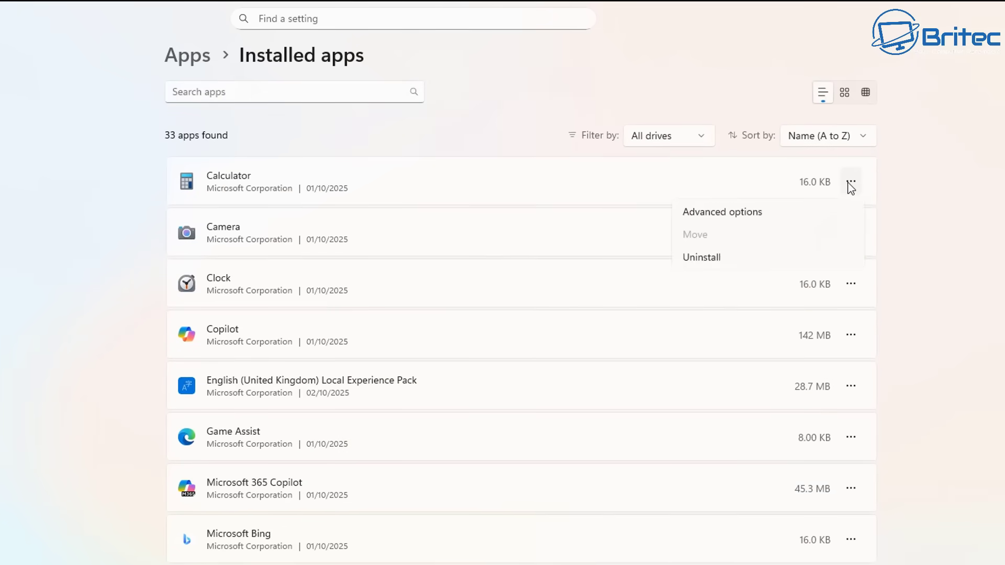
click(718, 261)
click(816, 259)
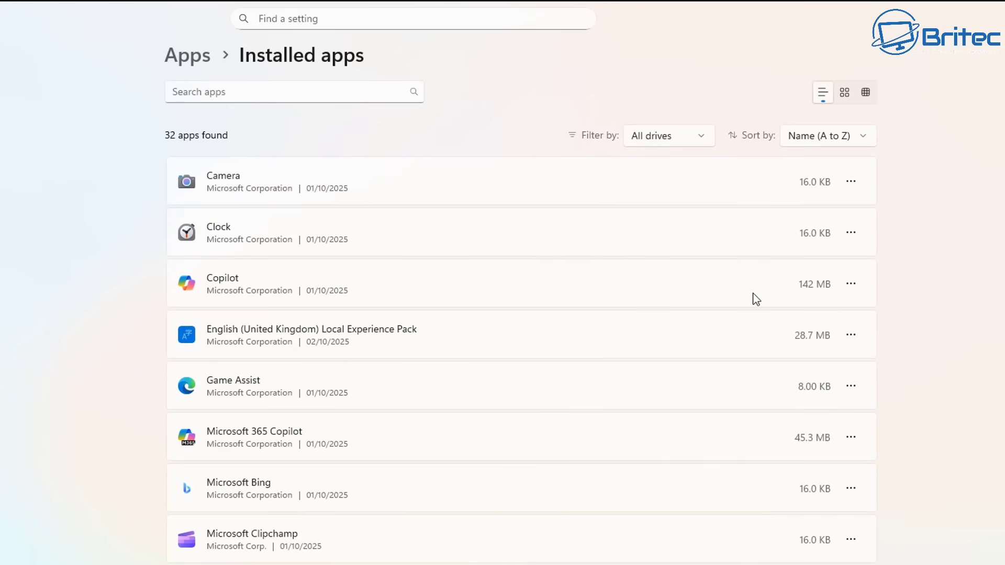
click(851, 182)
click(721, 264)
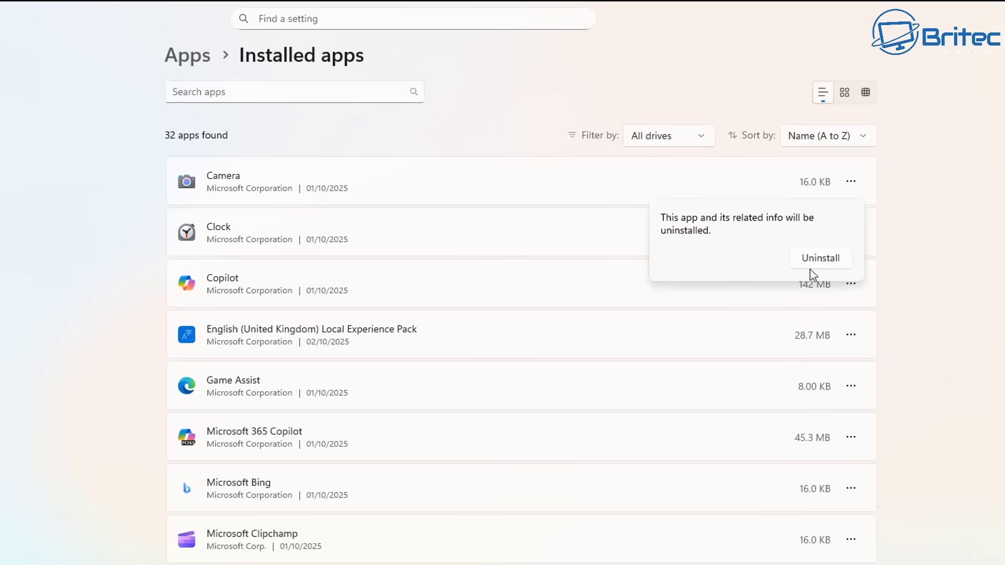
click(814, 262)
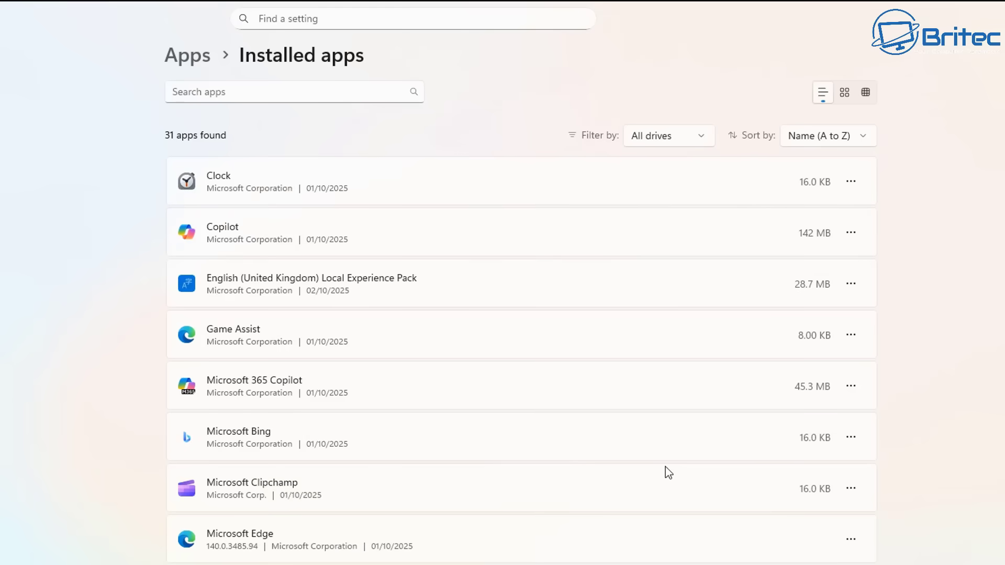
click(851, 541)
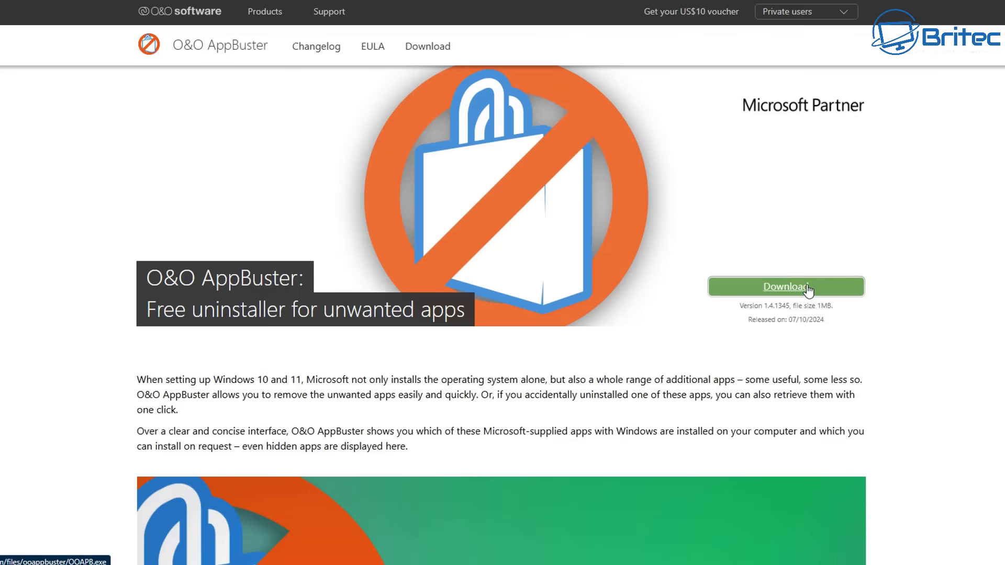
Step: Download O&O AppBuster and run OOAPB.exe with administrator rights
click(808, 290)
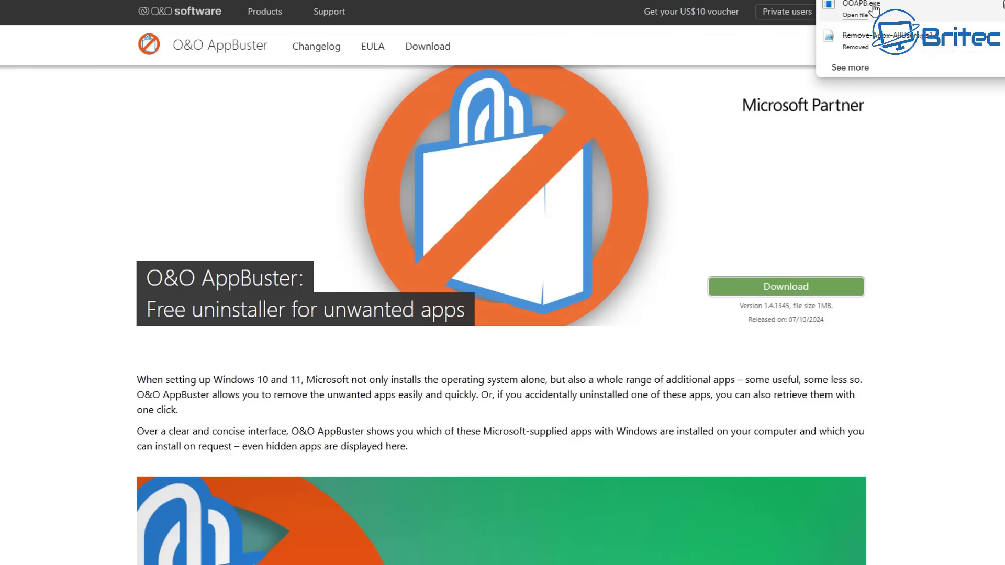
click(873, 7)
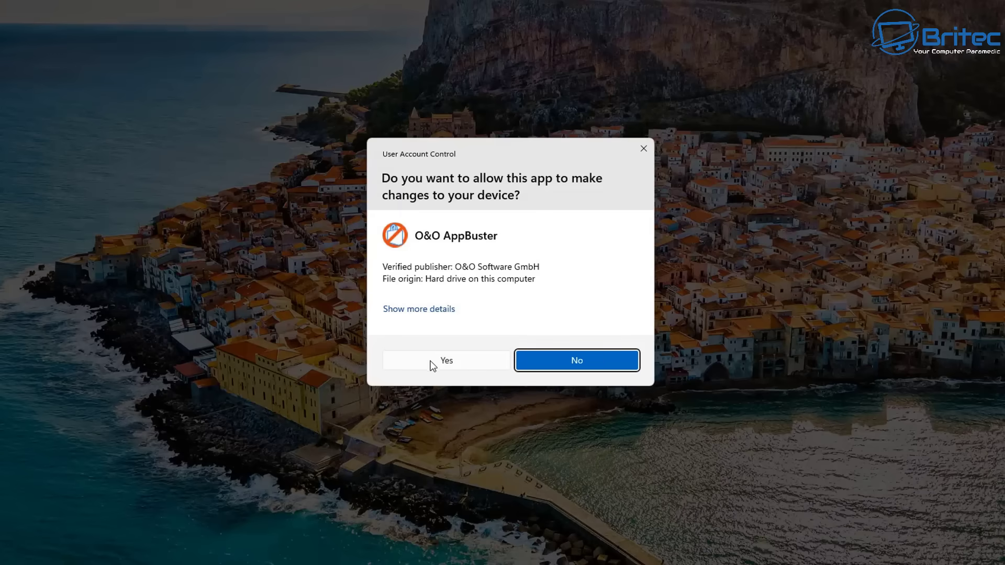
click(434, 361)
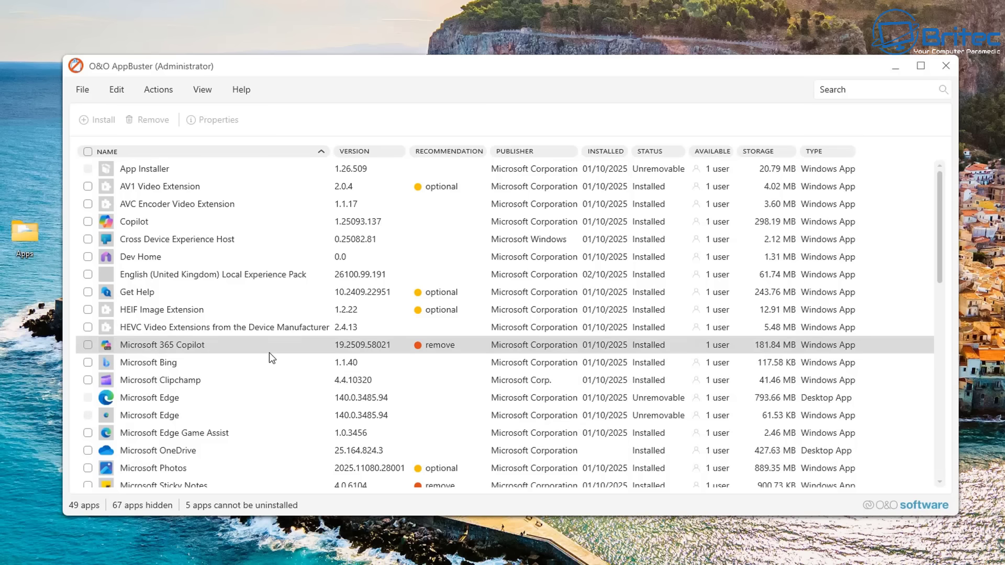
Step: Remove Microsoft 365 Copilot and Clipchamp for the current user, accepting the restore-point warning
click(87, 345)
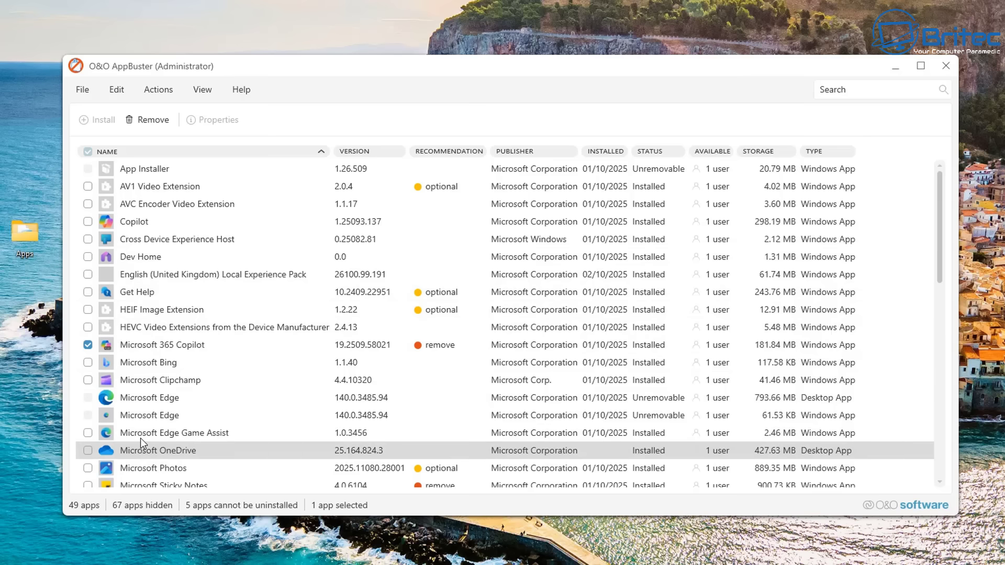
click(153, 120)
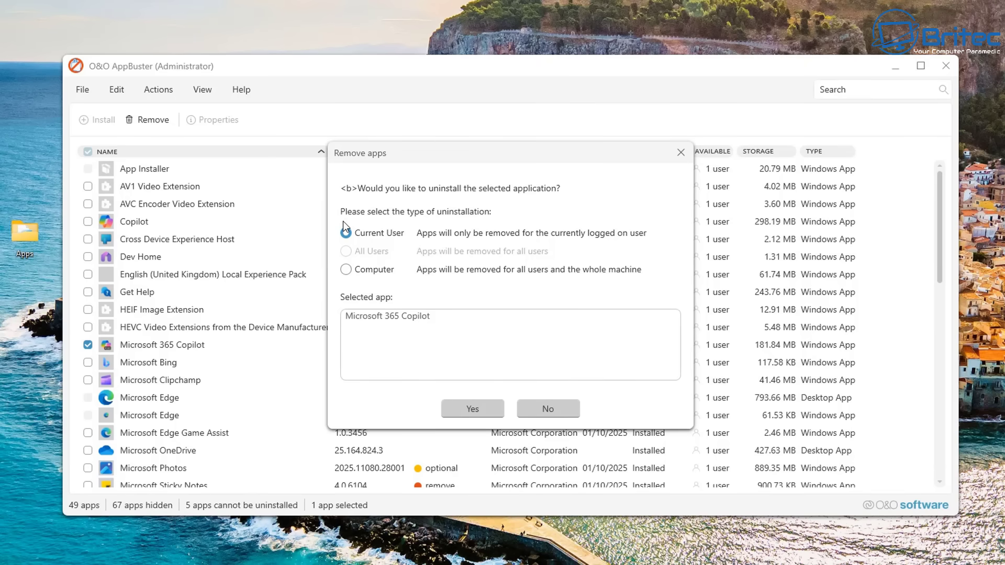
click(345, 269)
click(385, 236)
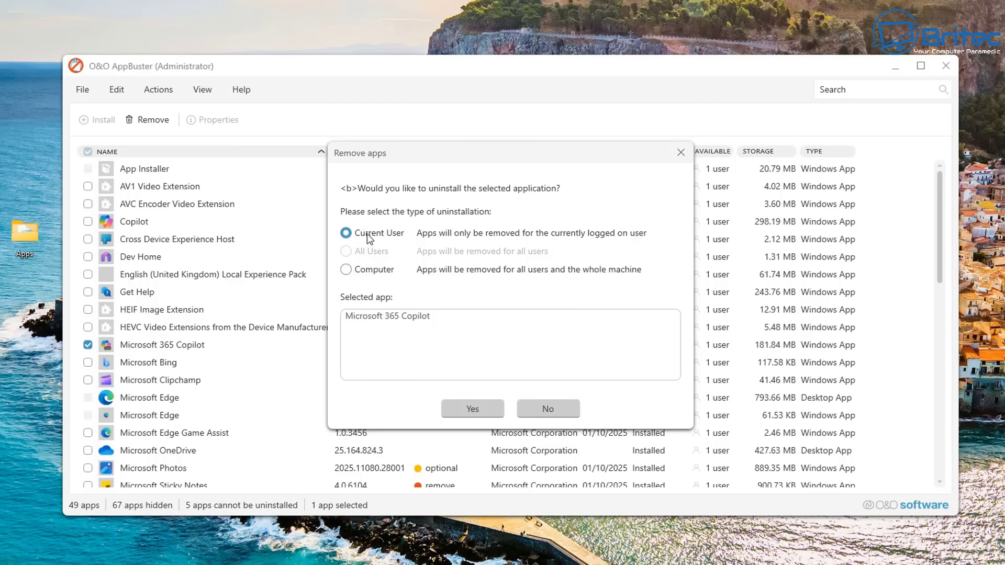
click(465, 409)
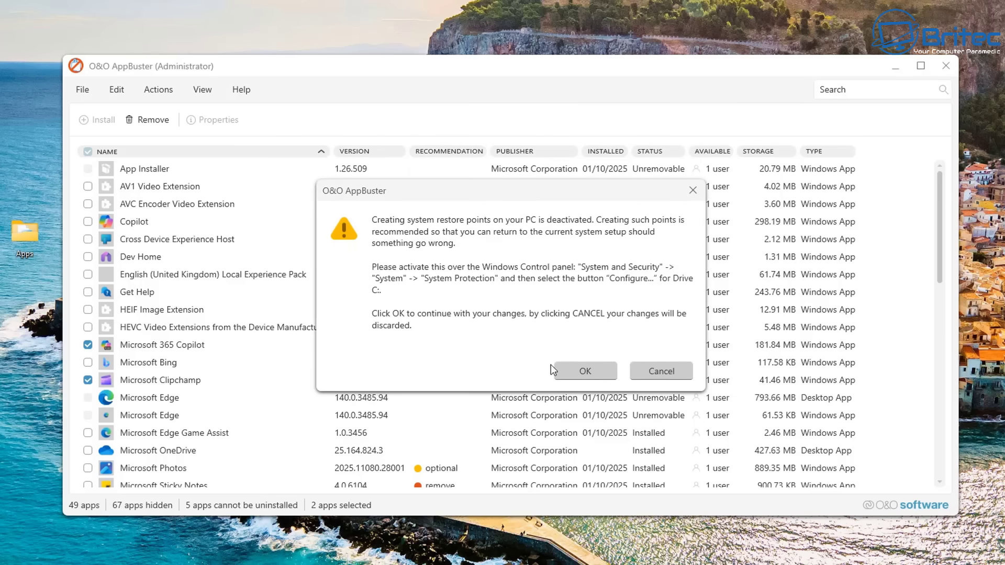
click(585, 371)
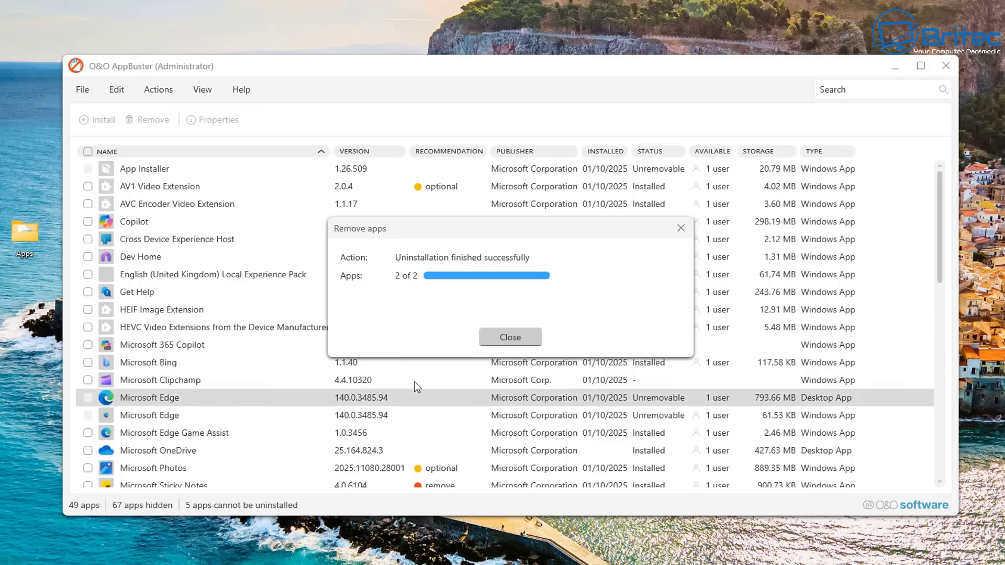
click(519, 341)
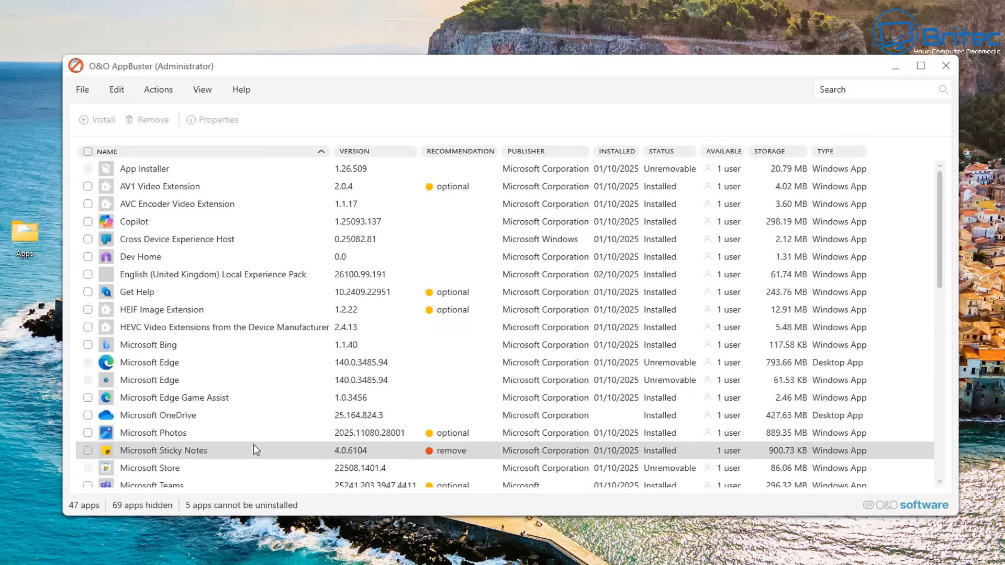
Step: Mark Sticky Notes, Teams, To Do, MSN Weather and Outlook for Windows for removal
scroll(253, 444, down, 1)
scroll(105, 442, down, 1)
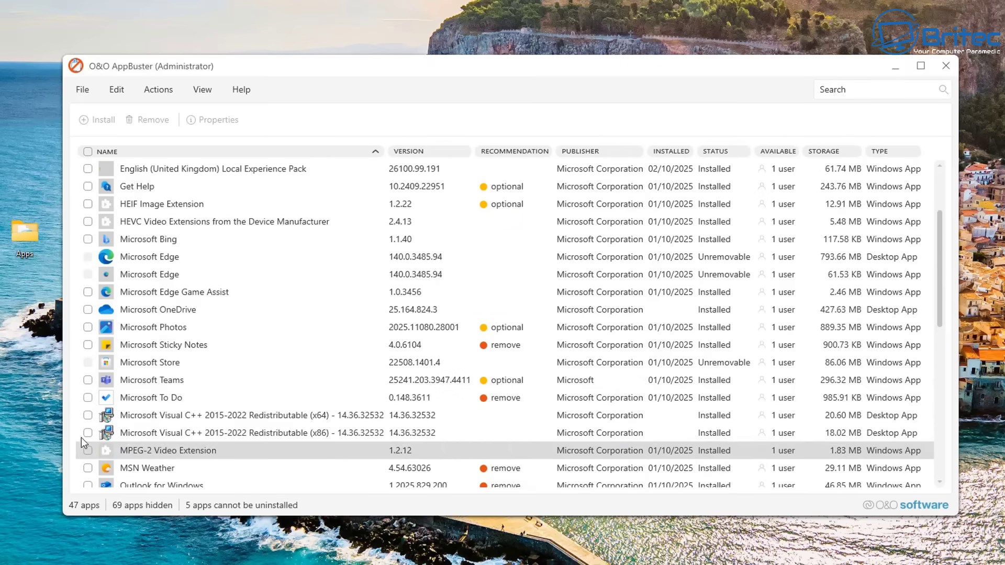
click(88, 345)
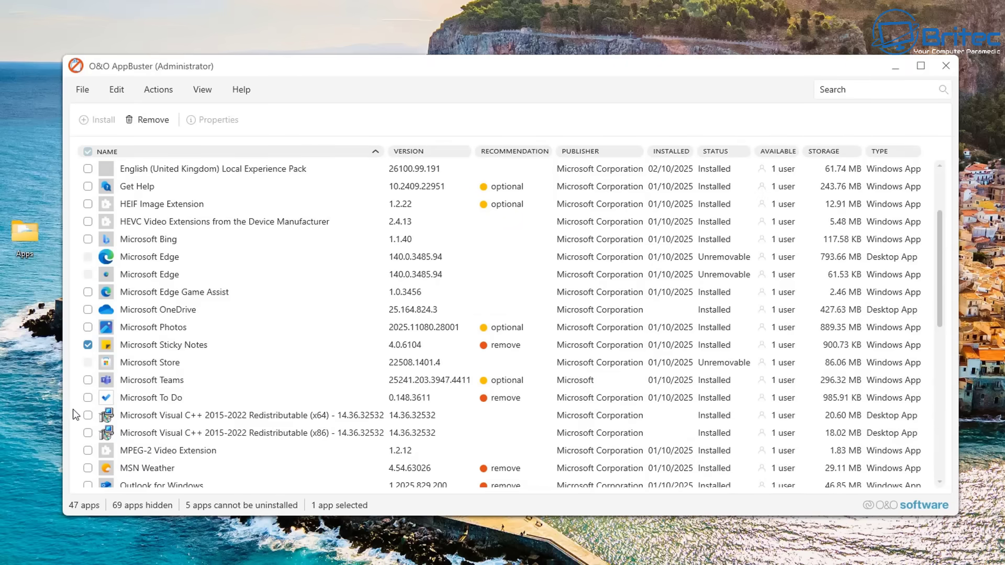
click(87, 380)
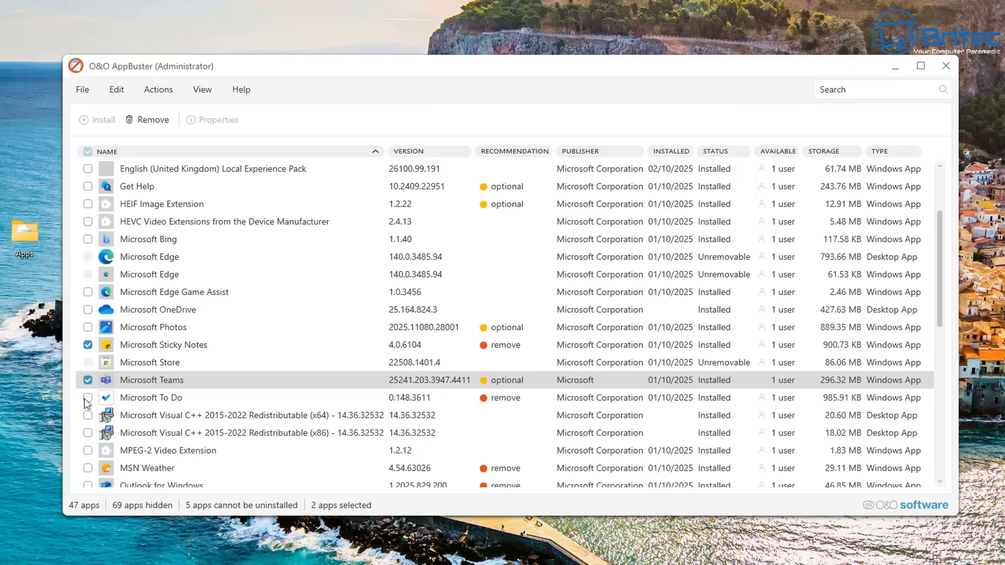
click(88, 398)
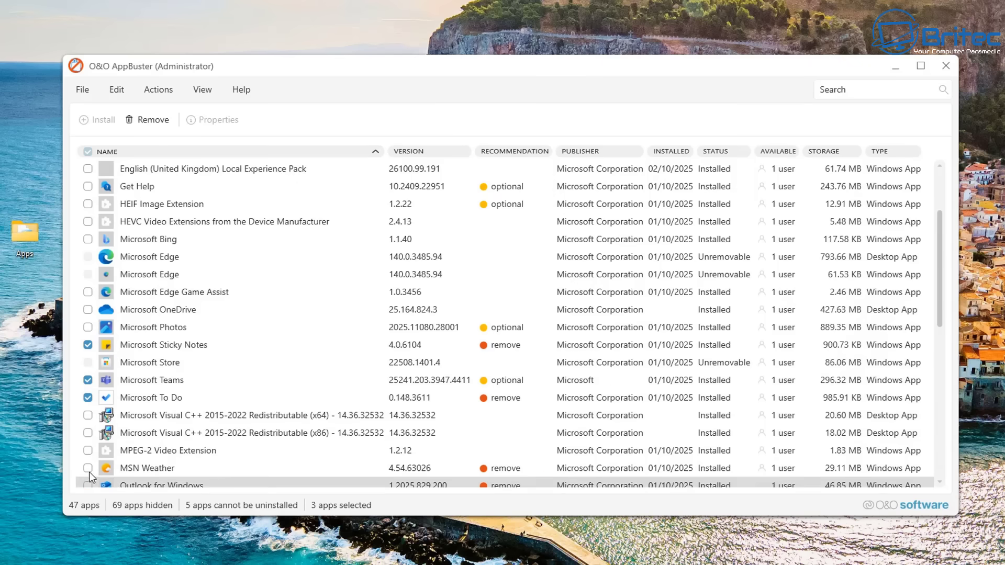
click(88, 468)
click(88, 485)
Step: Also mark Paint, Quick Assist and Snipping Tool, then uninstall all eight apps
scroll(241, 445, down, 5)
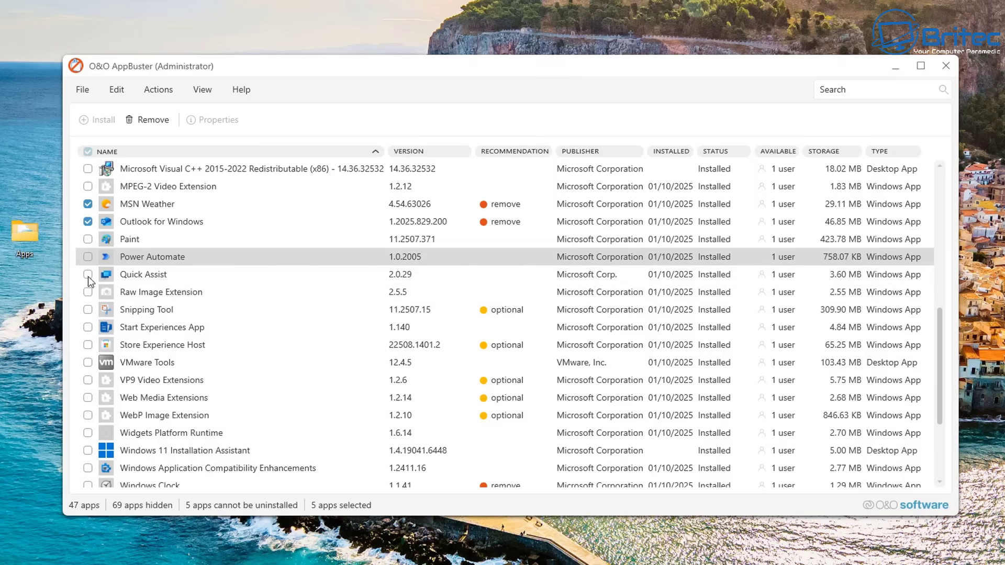
click(89, 262)
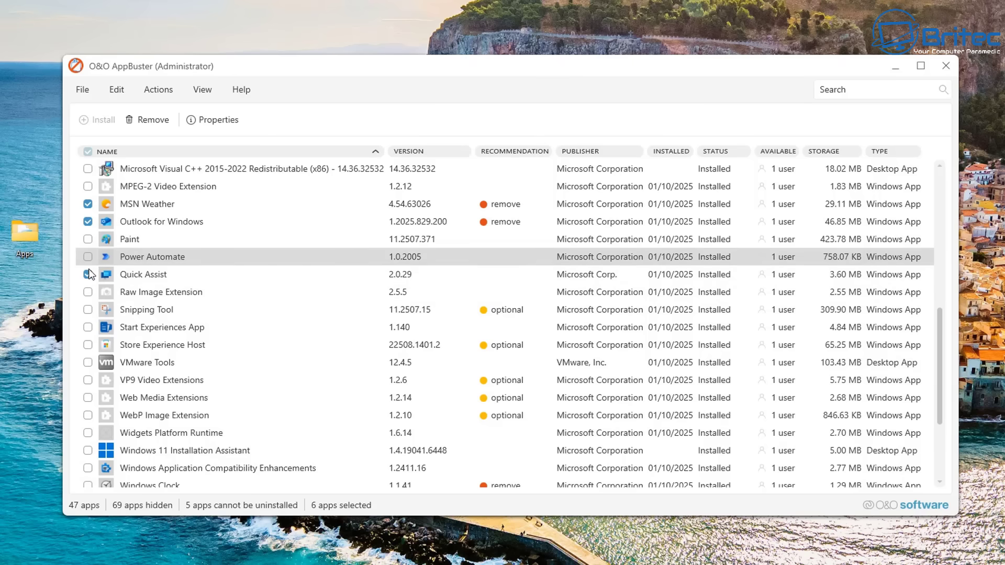
click(87, 239)
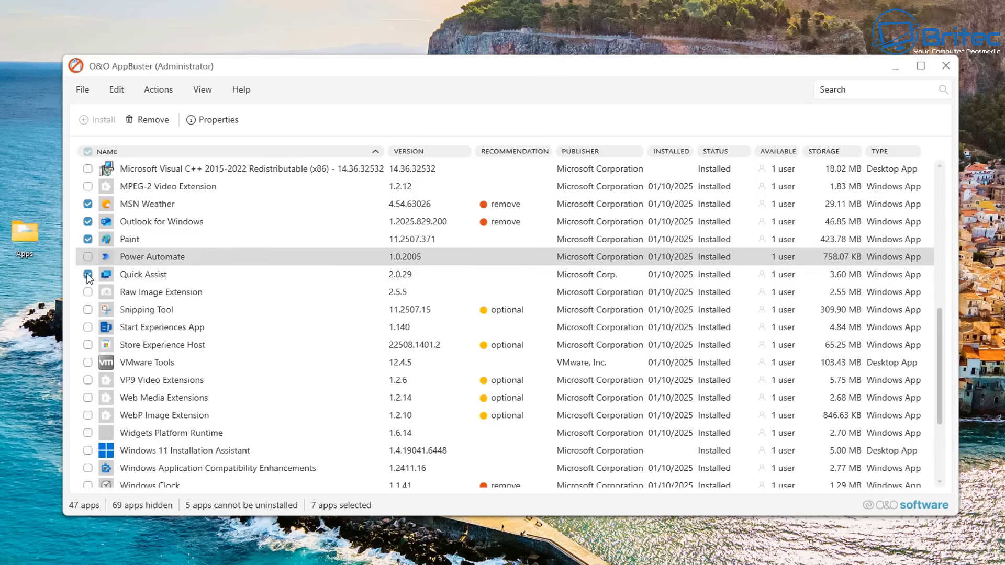
click(88, 312)
click(88, 328)
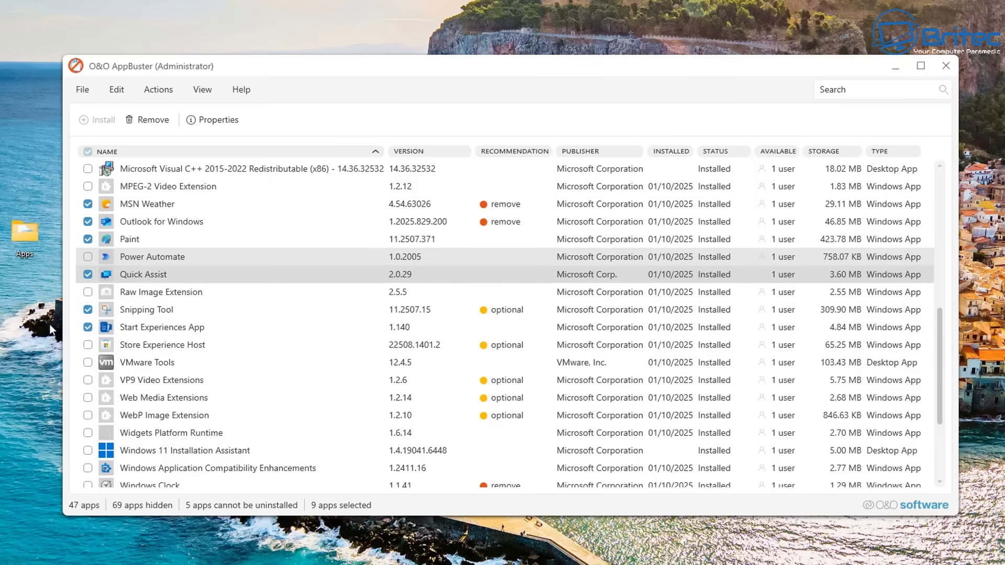
click(88, 328)
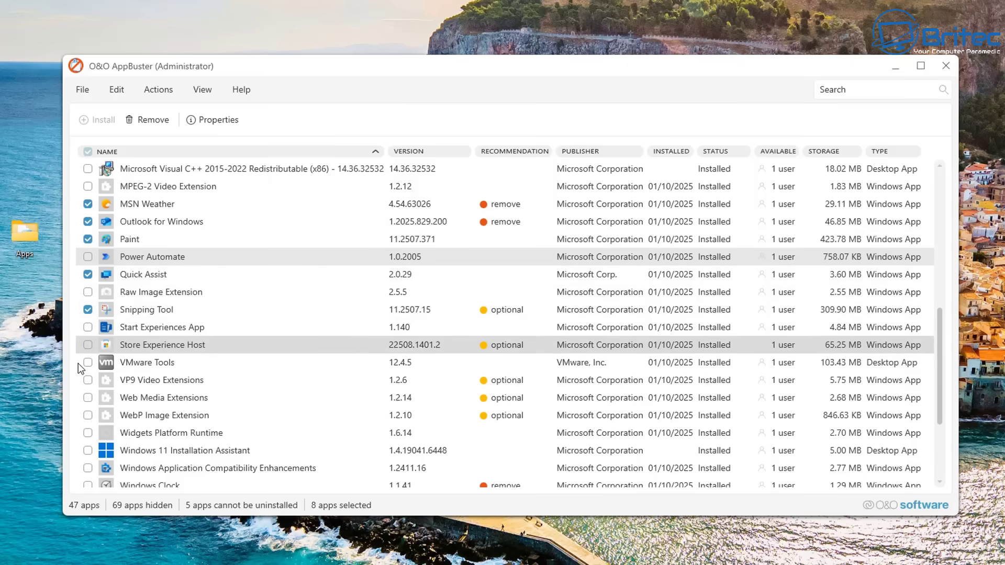
click(151, 120)
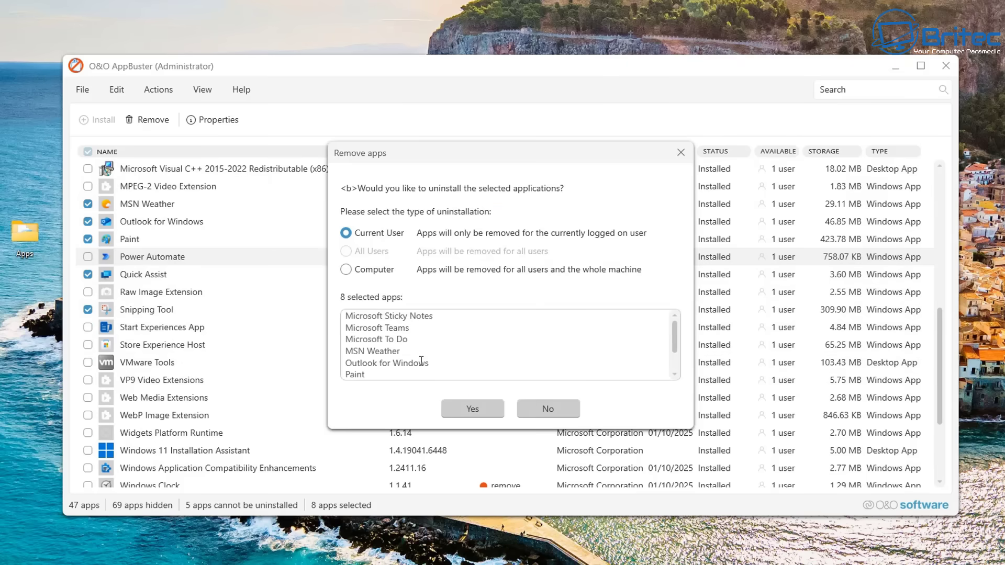
click(456, 411)
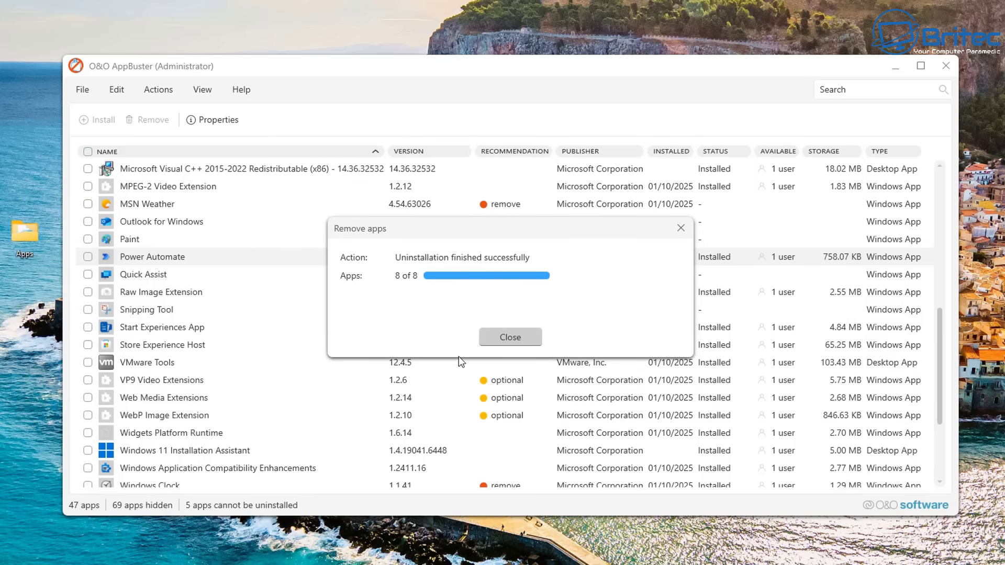
click(510, 338)
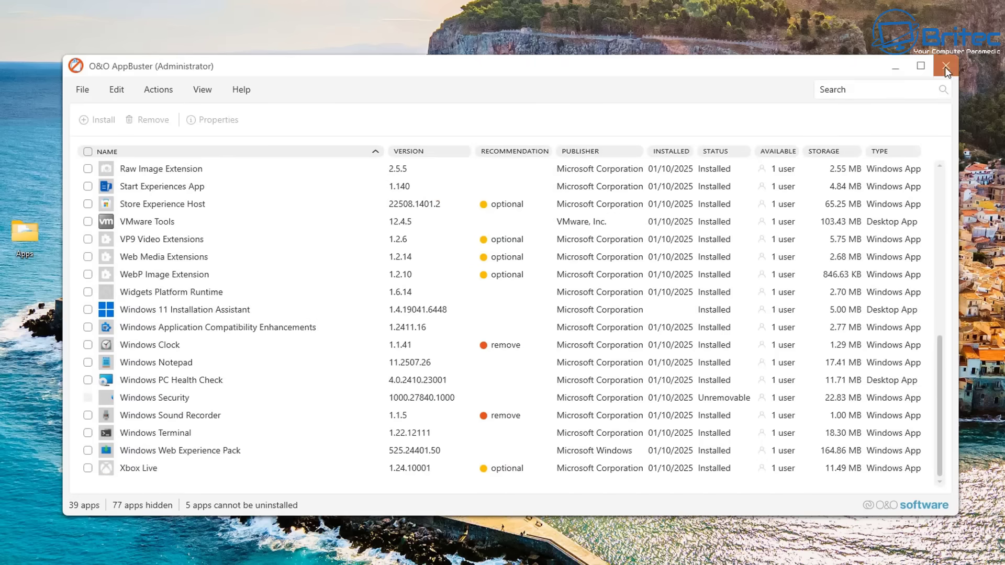
Step: Close the O&O AppBuster window
click(946, 67)
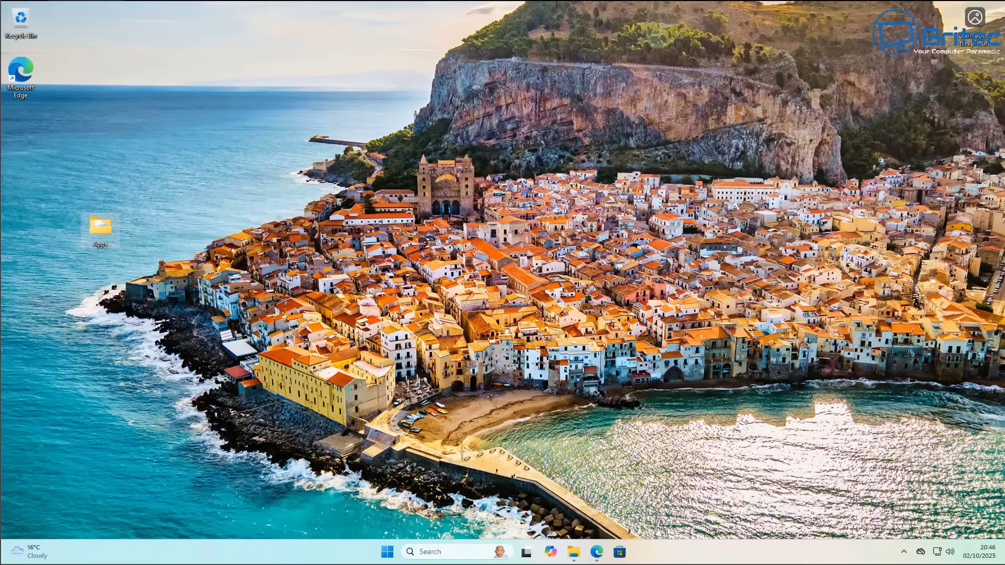